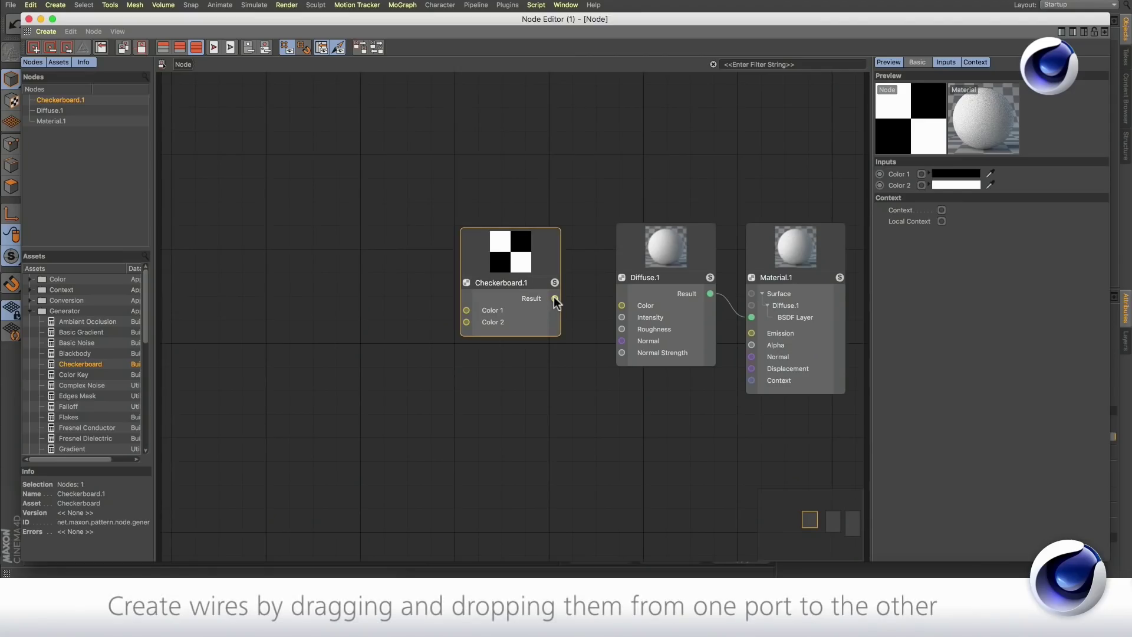
- Connect the Checkerboard node's Result to the Diffuse node's Color input and move the Checkerboard closer to the Diffuse node
left_click_drag(553, 296, 621, 305)
left_click_drag(506, 283, 537, 277)
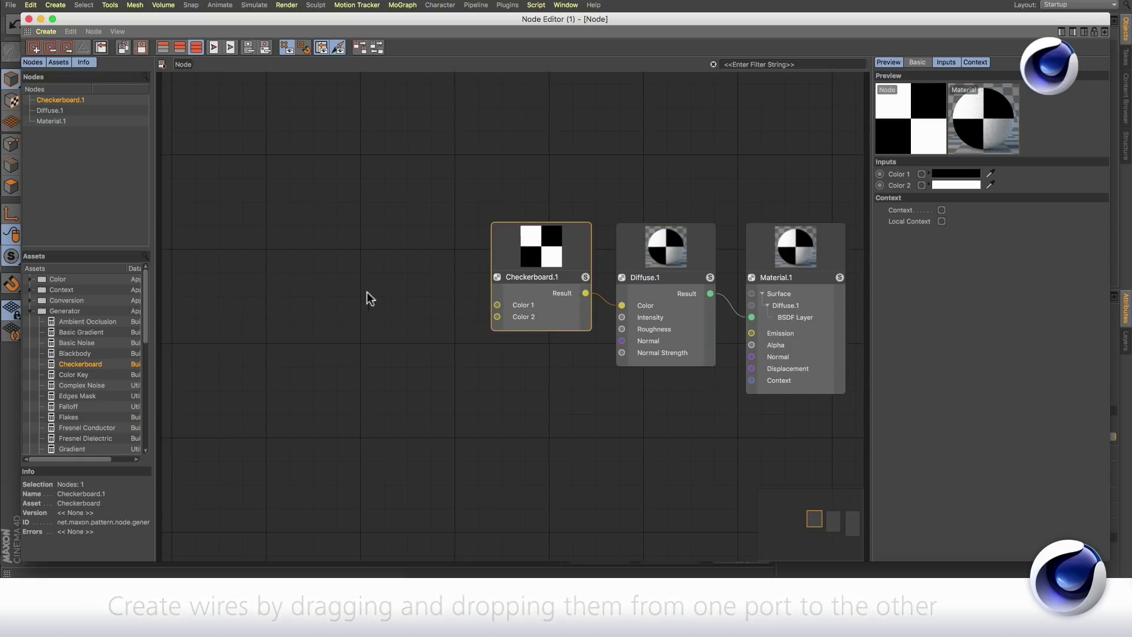
- Search the node assets for "grad", add a Gradient node, and connect its Result to the Checkerboard's Color 1
type("c")
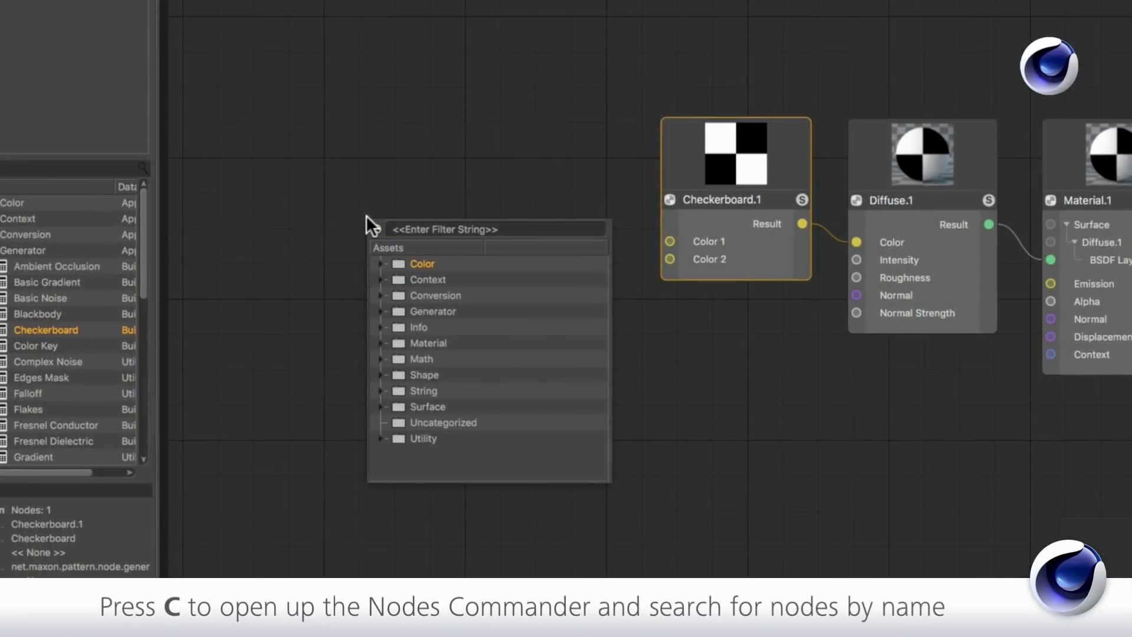
type("grad")
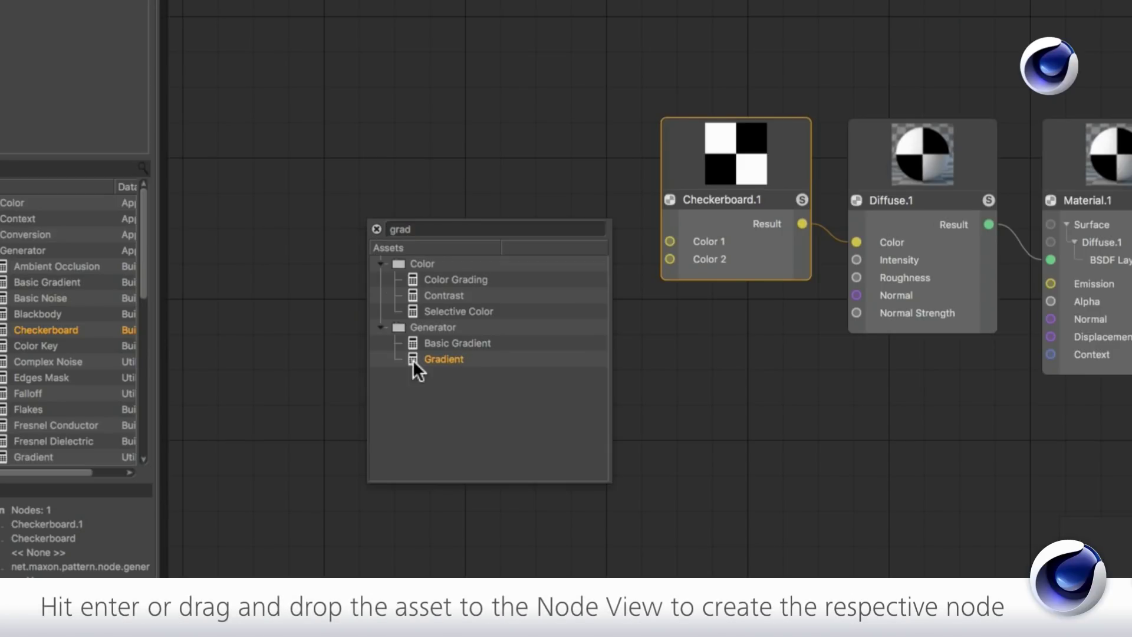
key("Return")
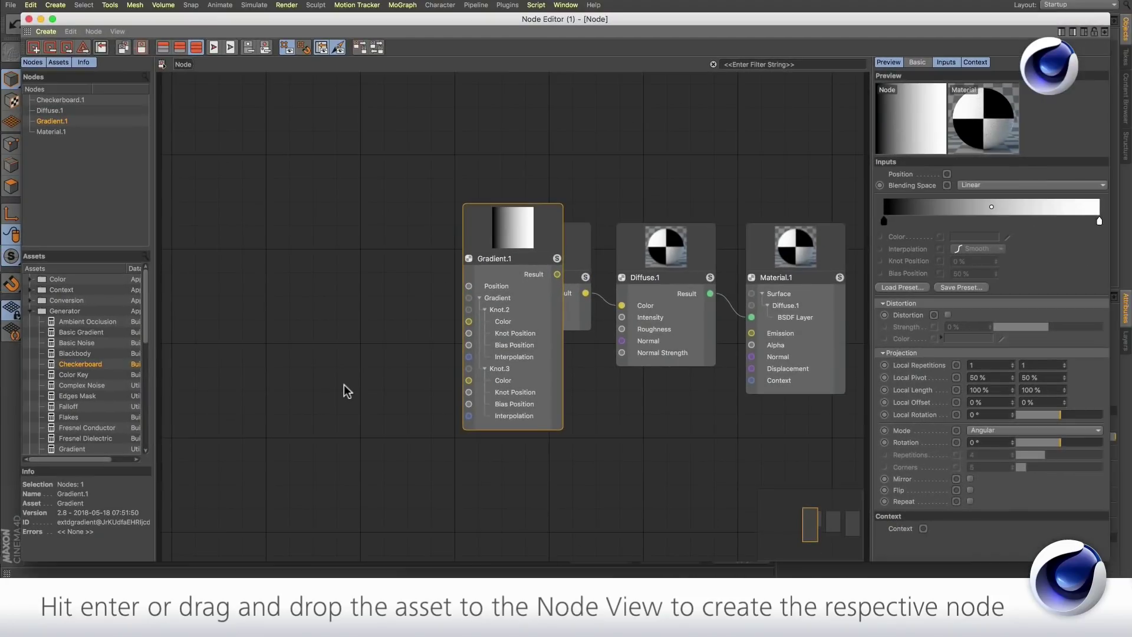
left_click_drag(504, 266, 496, 304)
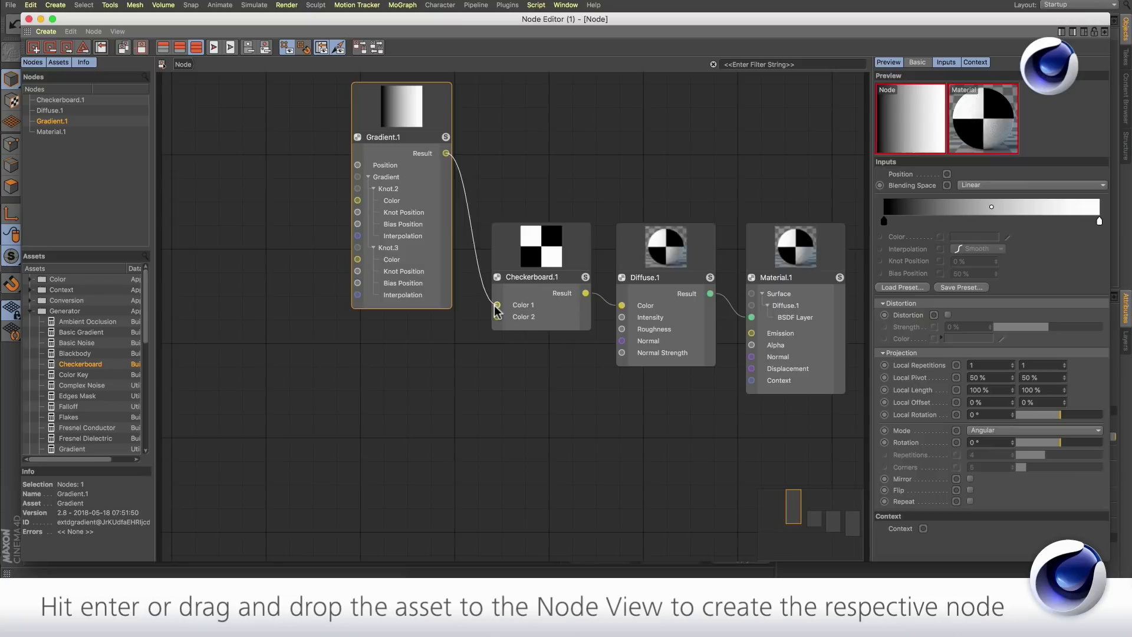
- Add a Noise node from the Generator assets, wired directly into the Color input of the Gradient's first knot
left_click_drag(143, 313, 143, 361)
left_click_drag(57, 412, 321, 204)
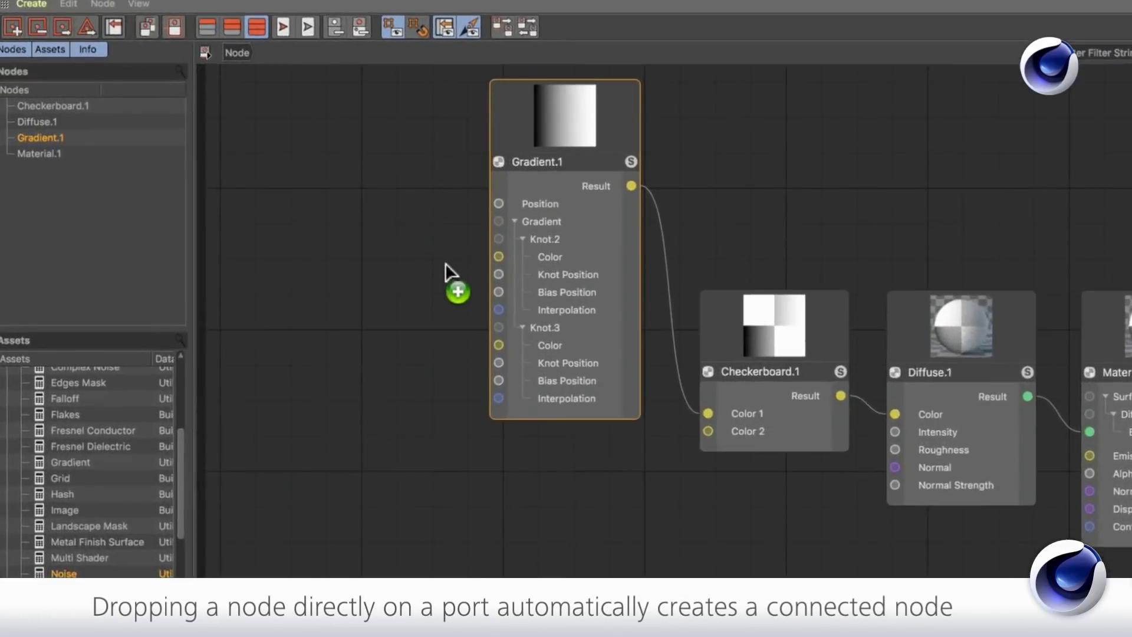
mouse_move(491, 256)
left_mouse_down()
mouse_move(477, 256)
mouse_move(496, 254)
left_mouse_up()
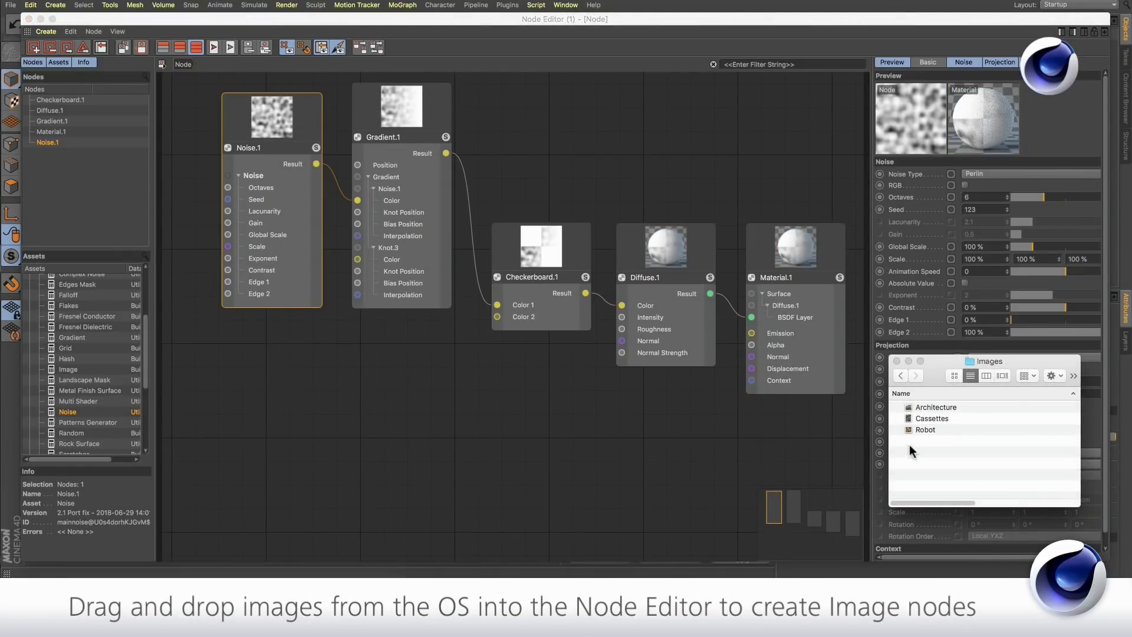
- Import the Robot image as a node below Noise and wire its Result to the Gradient's second knot Color and Checkerboard Color 2
left_click_drag(914, 426, 530, 497)
left_click_drag(301, 434, 270, 417)
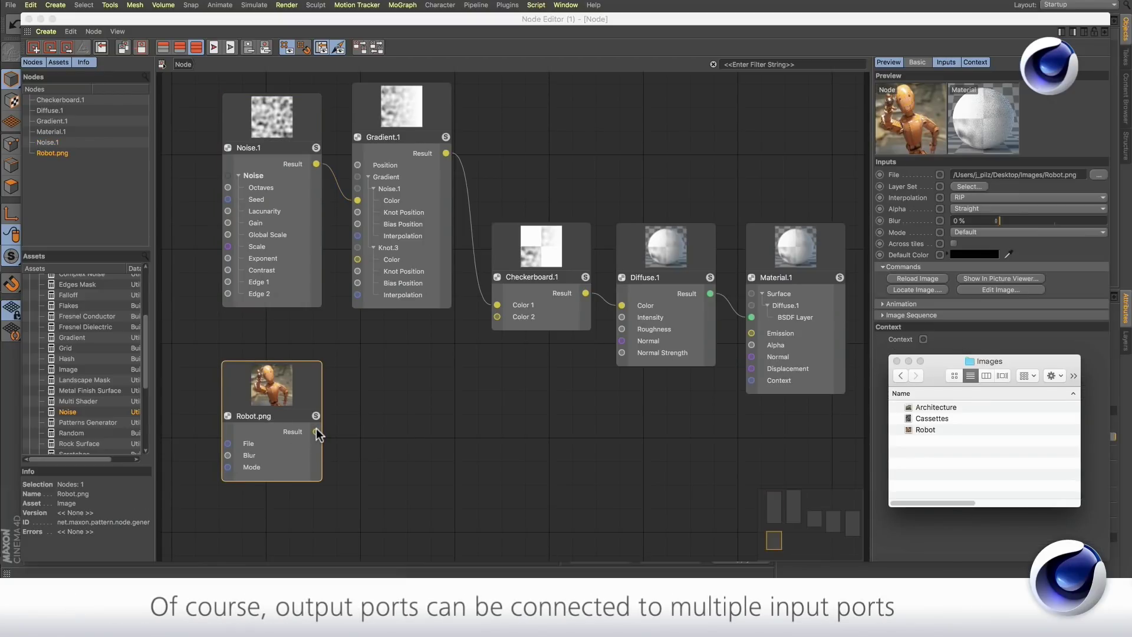
left_click_drag(316, 428, 357, 260)
left_click_drag(316, 431, 497, 316)
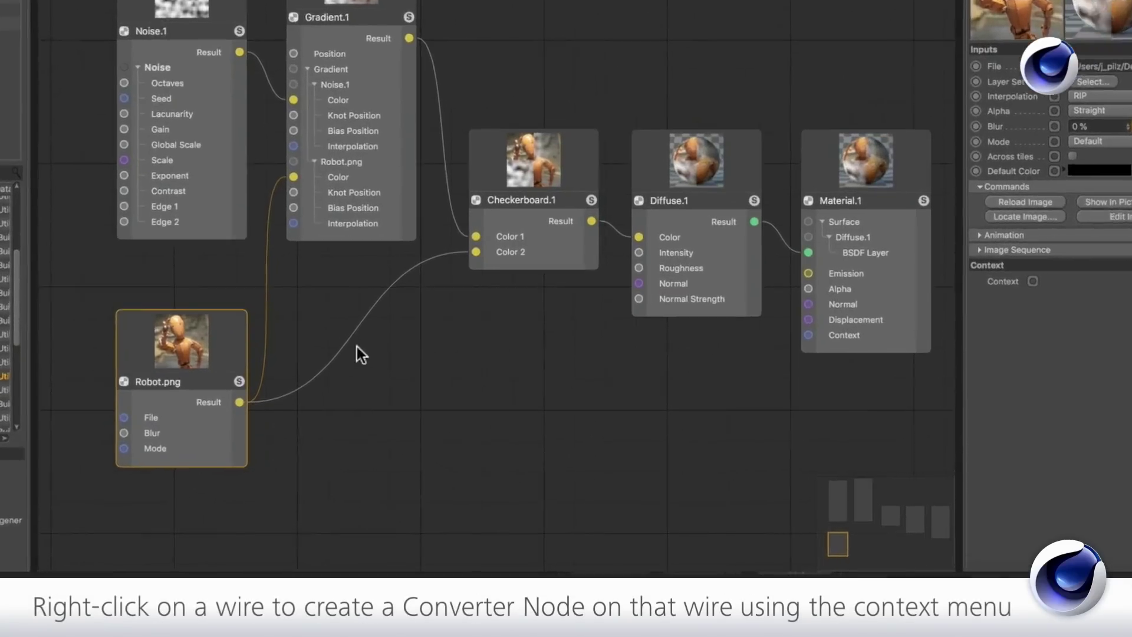
- Insert a Color Correction converter on the wire between Robot.png and Checkerboard Color 2, and delete it again
right_click(354, 335)
mouse_move(376, 364)
mouse_move(474, 365)
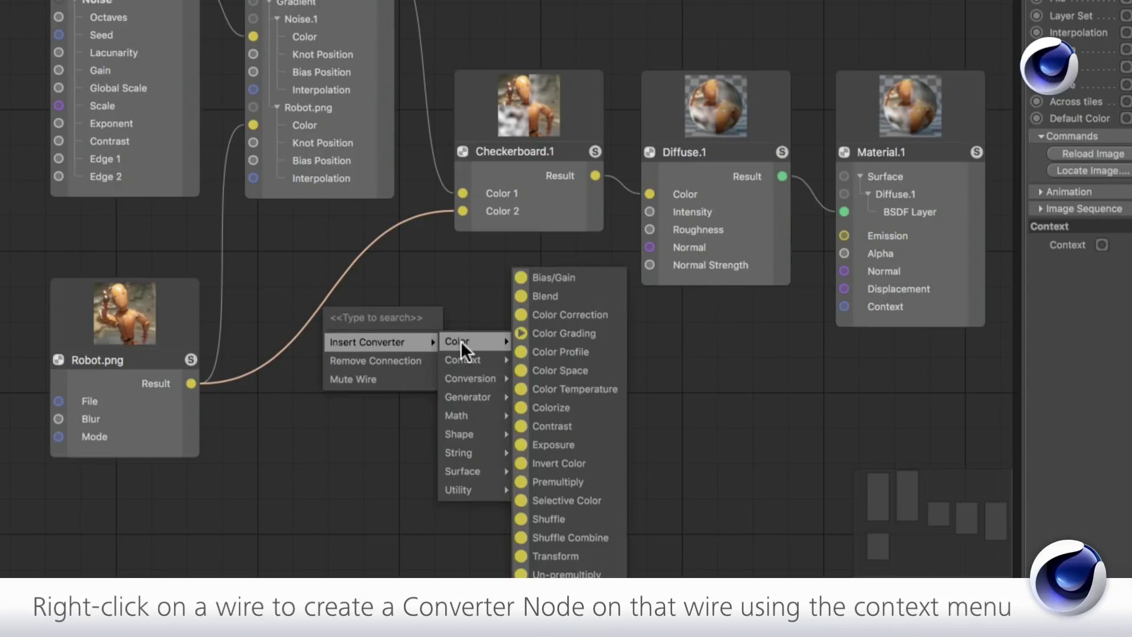
left_click(563, 313)
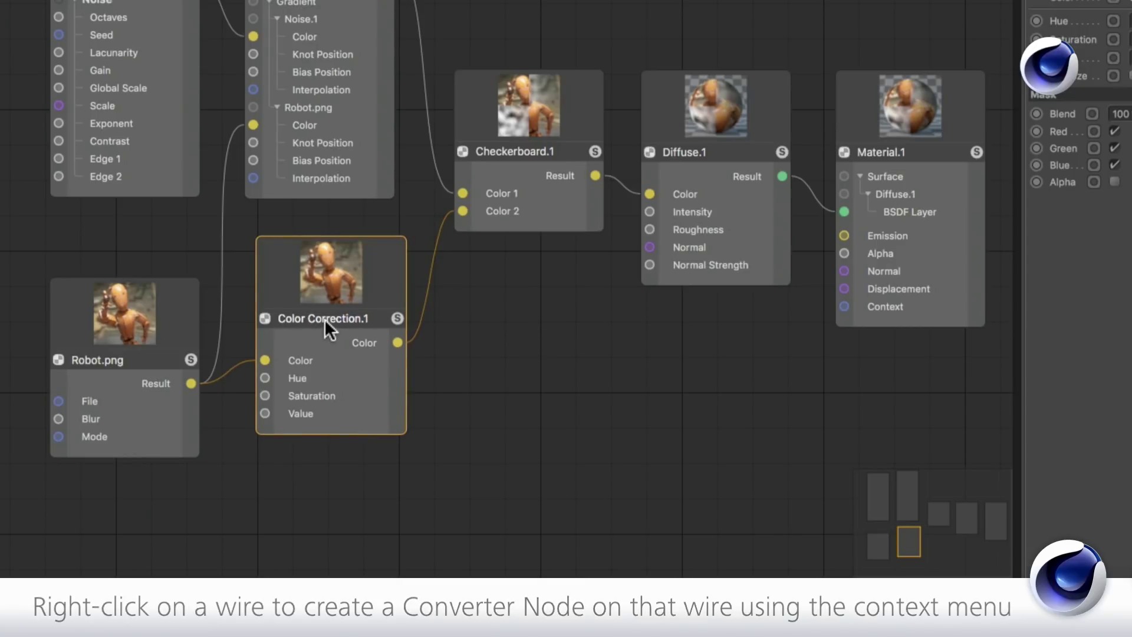
key("Delete")
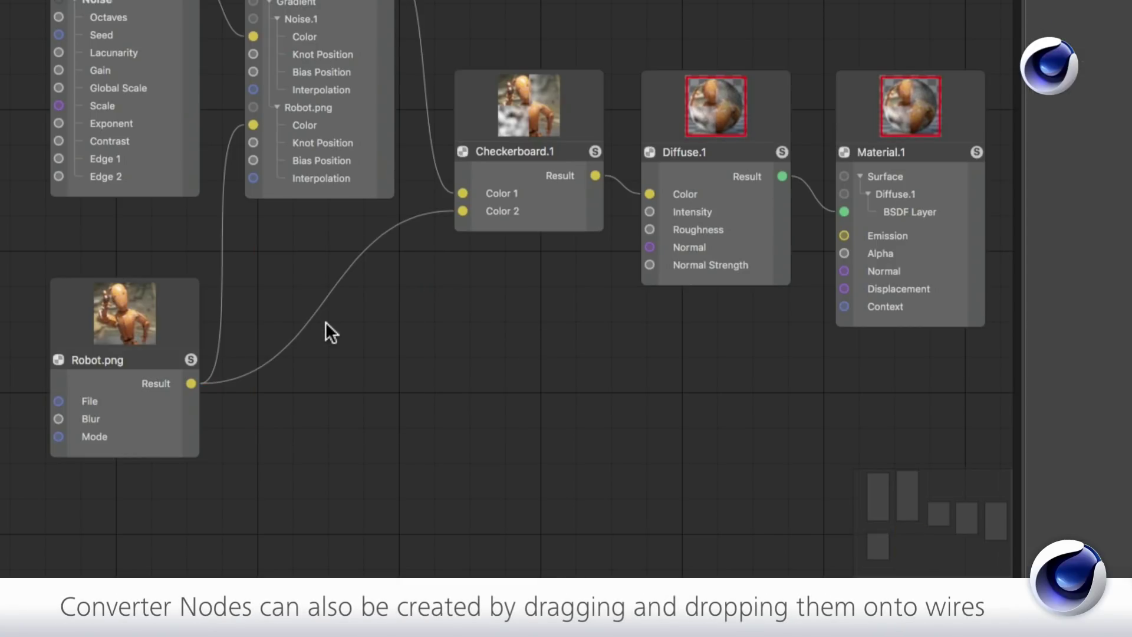
- Find the Step asset, insert it on the wire from Robot.png to Checkerboard Color 2, and align Robot.png beside it
key("c")
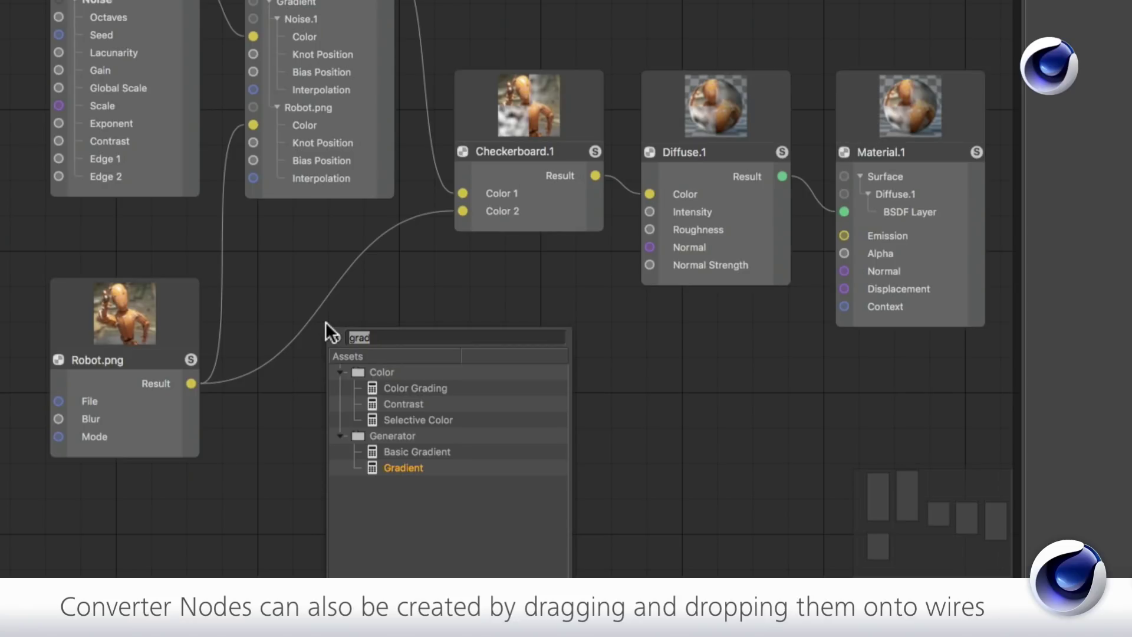
type("step")
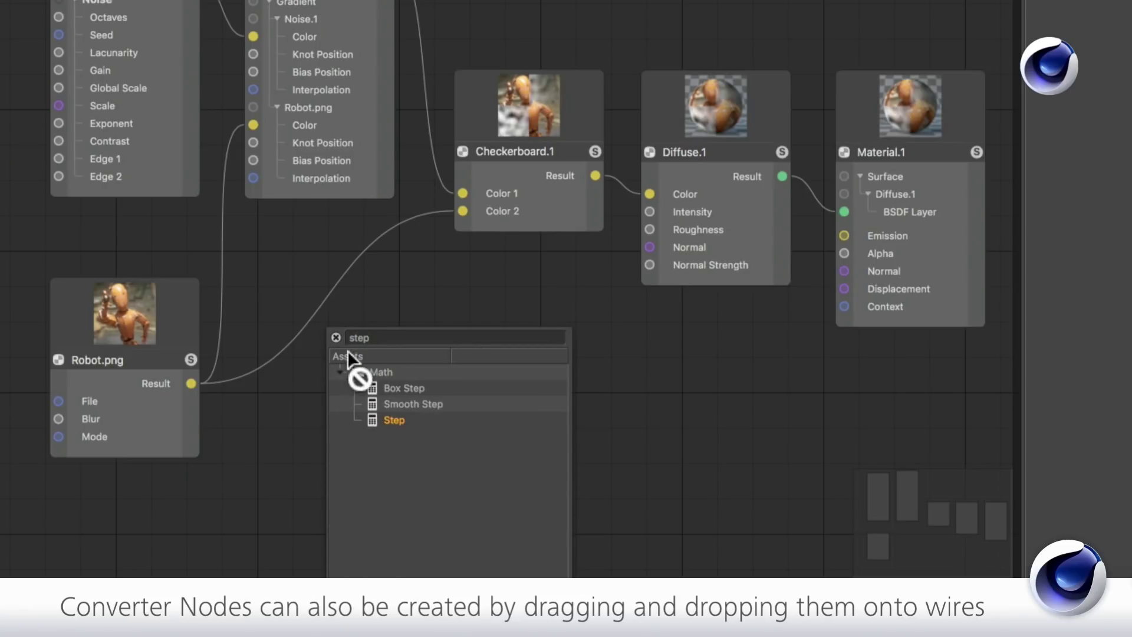
mouse_move(333, 290)
left_mouse_down()
mouse_move(344, 300)
mouse_move(331, 292)
left_mouse_up()
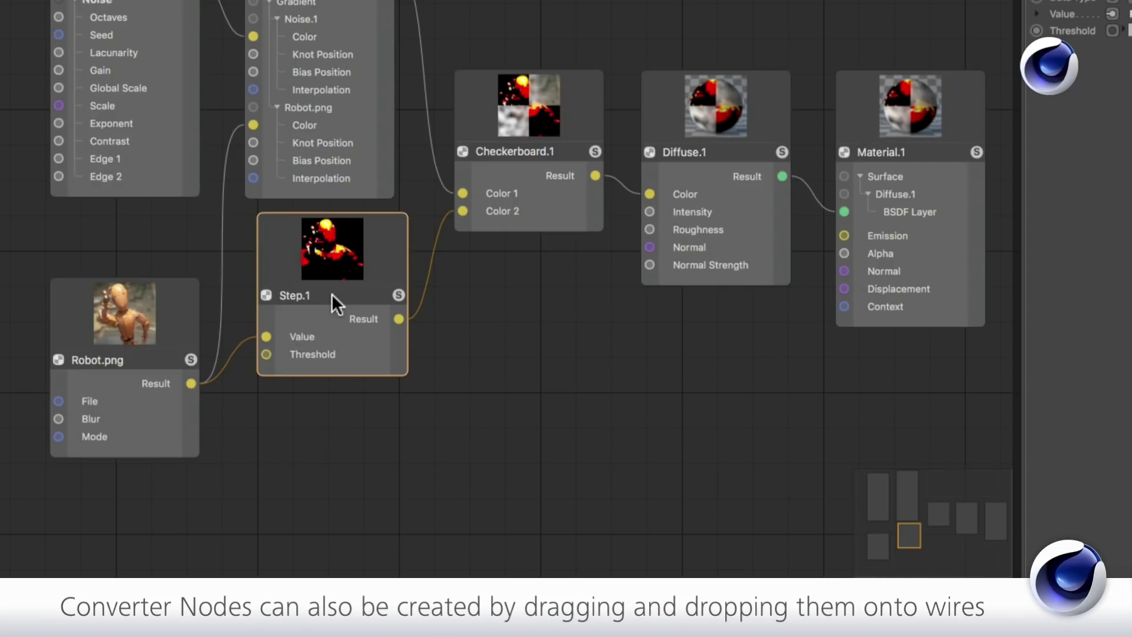
left_click_drag(123, 360, 124, 295)
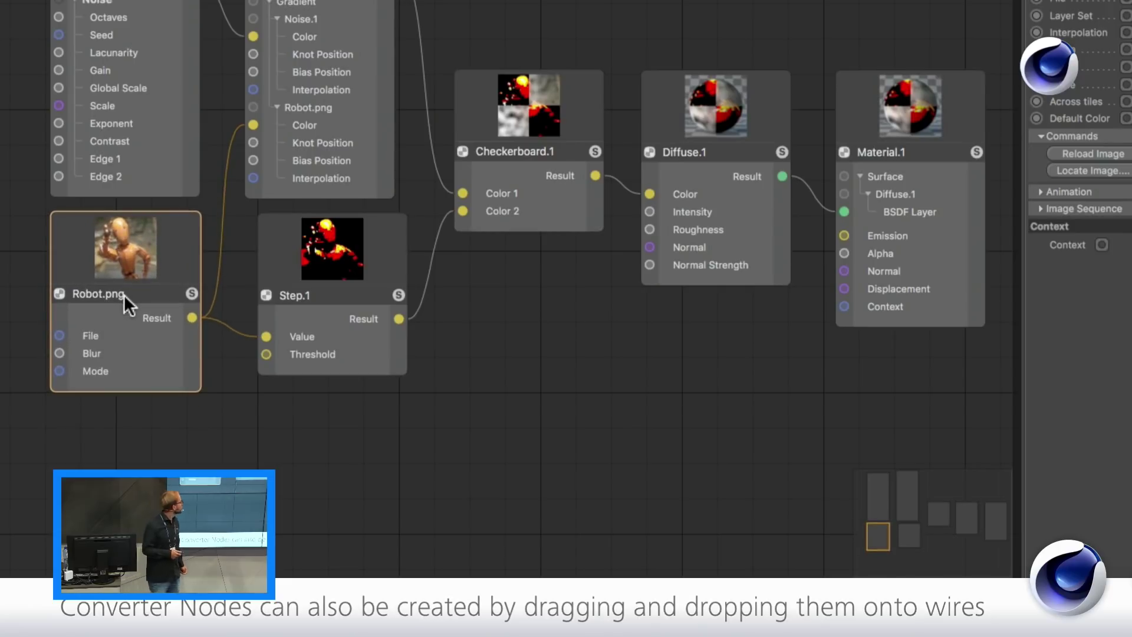
- Search the node assets for "luka", add the Basic Noise node, and place it below Robot.png
double_click(447, 346)
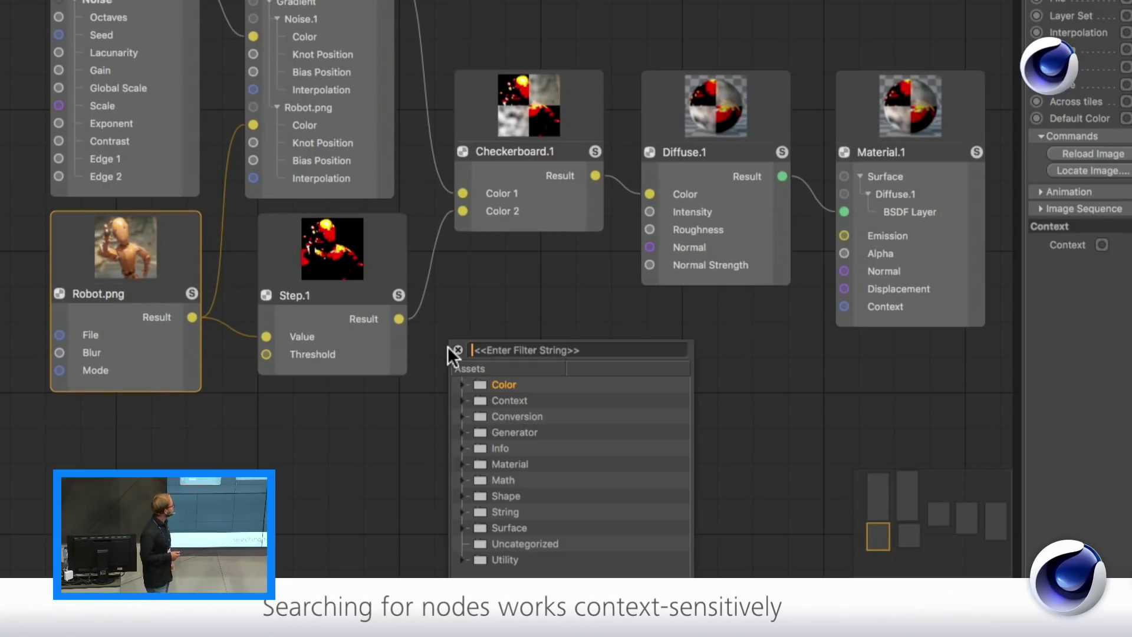
type("luka")
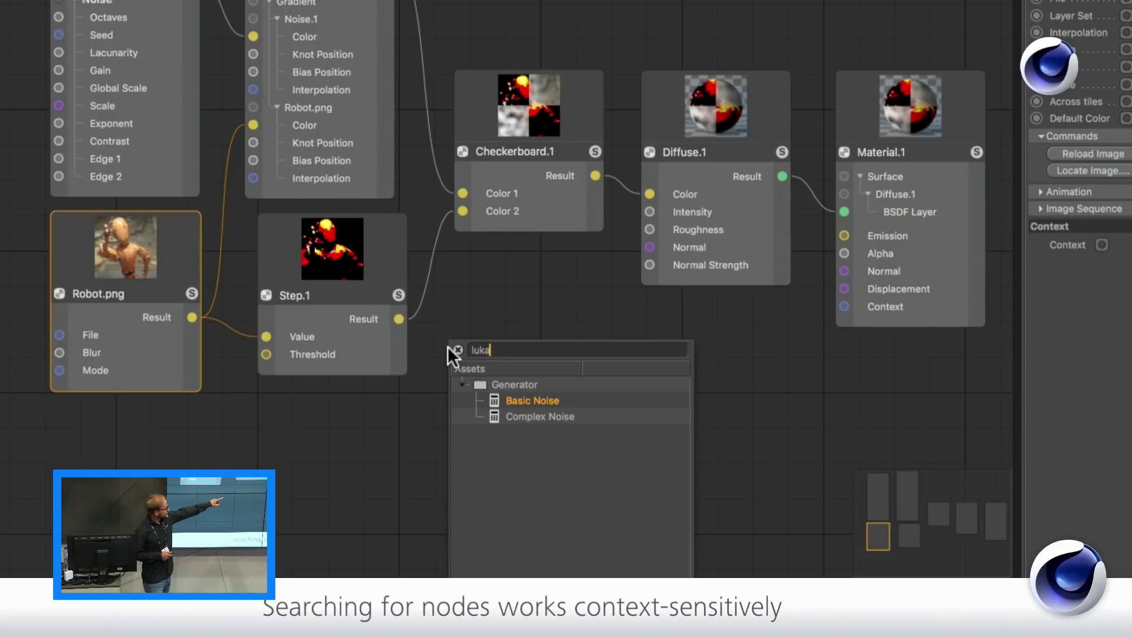
double_click(494, 396)
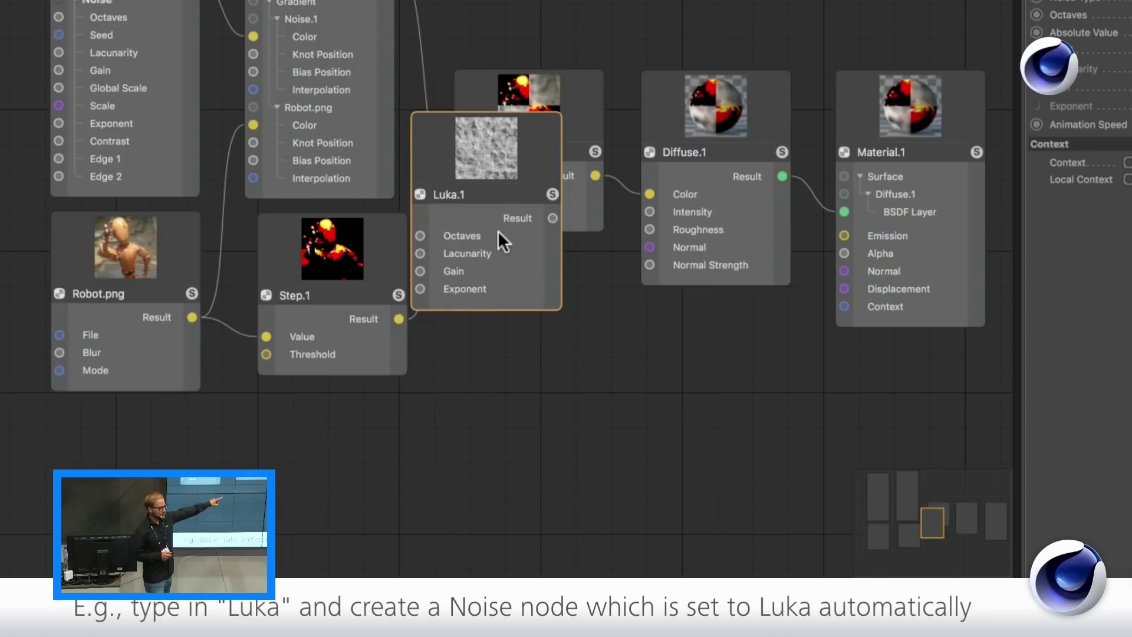
left_click_drag(496, 193, 137, 491)
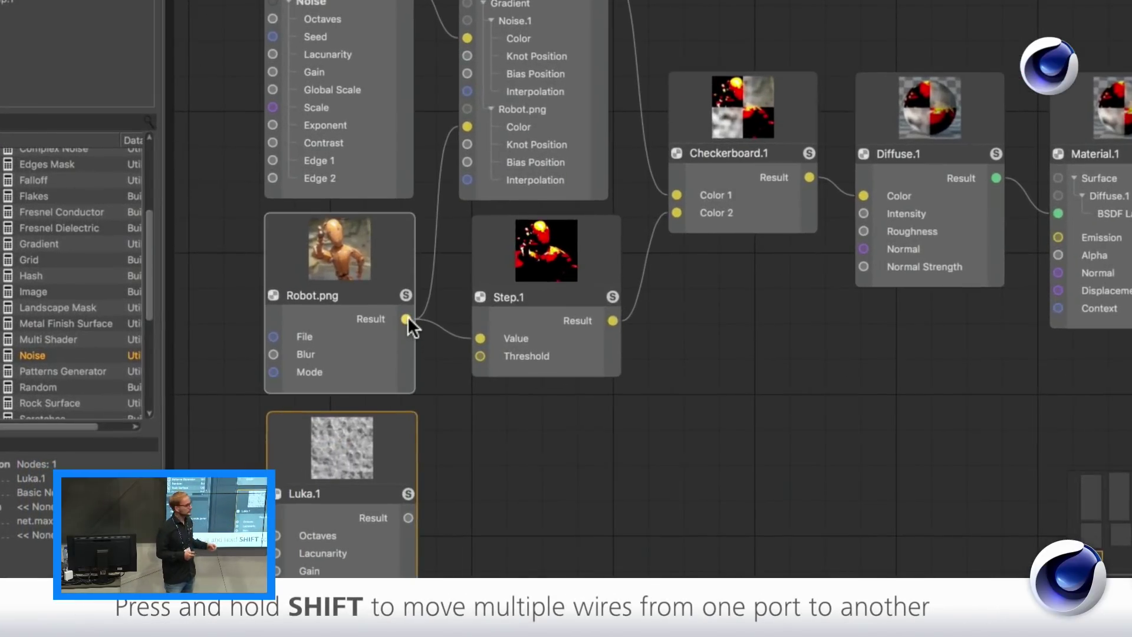
- Try moving the wires on Robot.png's Result port together, and mute and unmute its wire into the Step node
left_click_drag(357, 356, 413, 331, "shift")
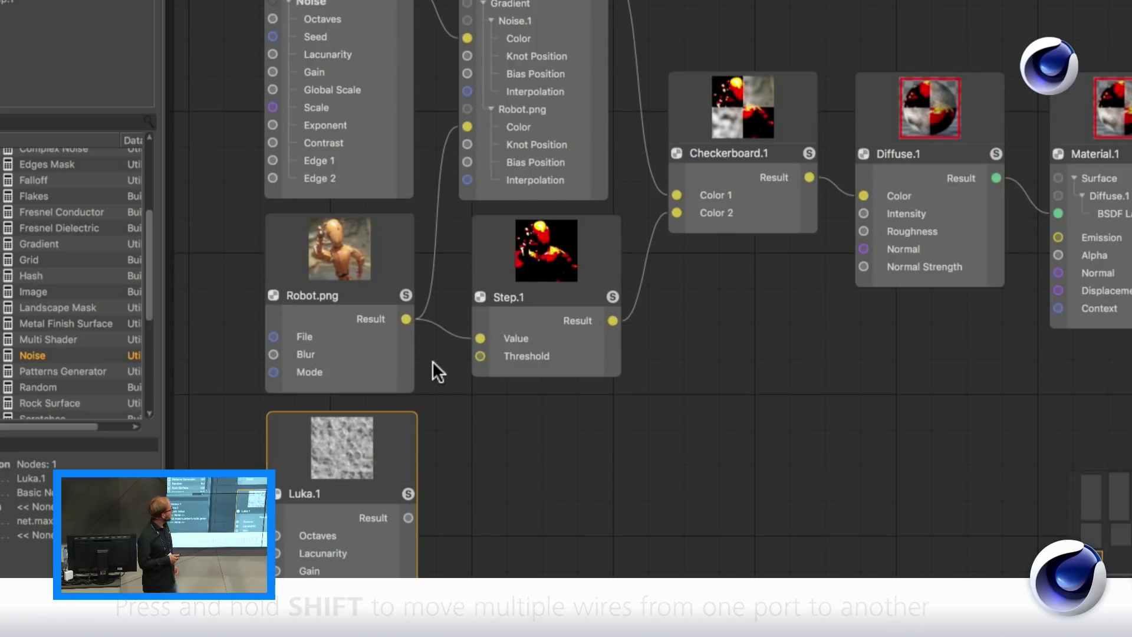
right_click(443, 328)
left_click(461, 404)
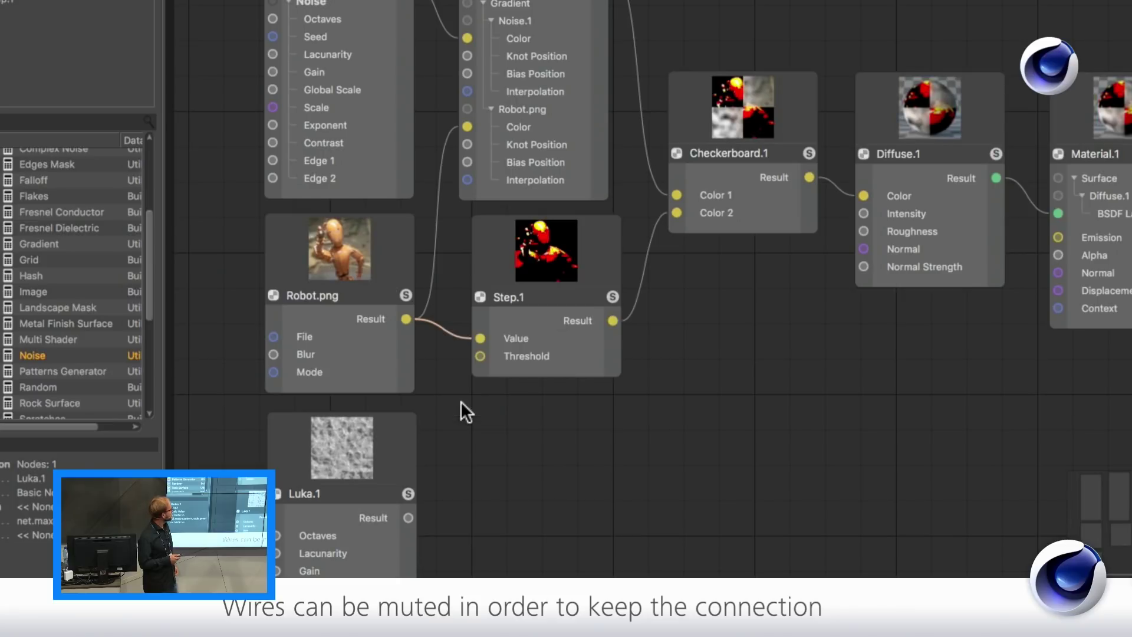
right_click(450, 325)
left_click(481, 399)
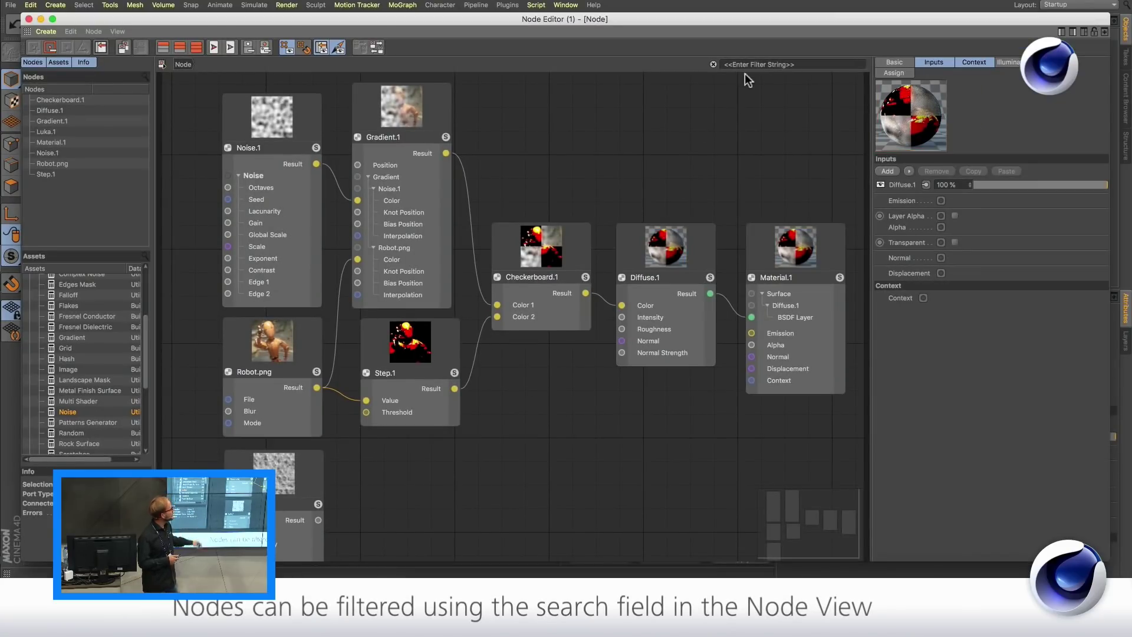
- Filter the node view by "check", "no" and "gr" in turn, clearing the filter after each search
type("check")
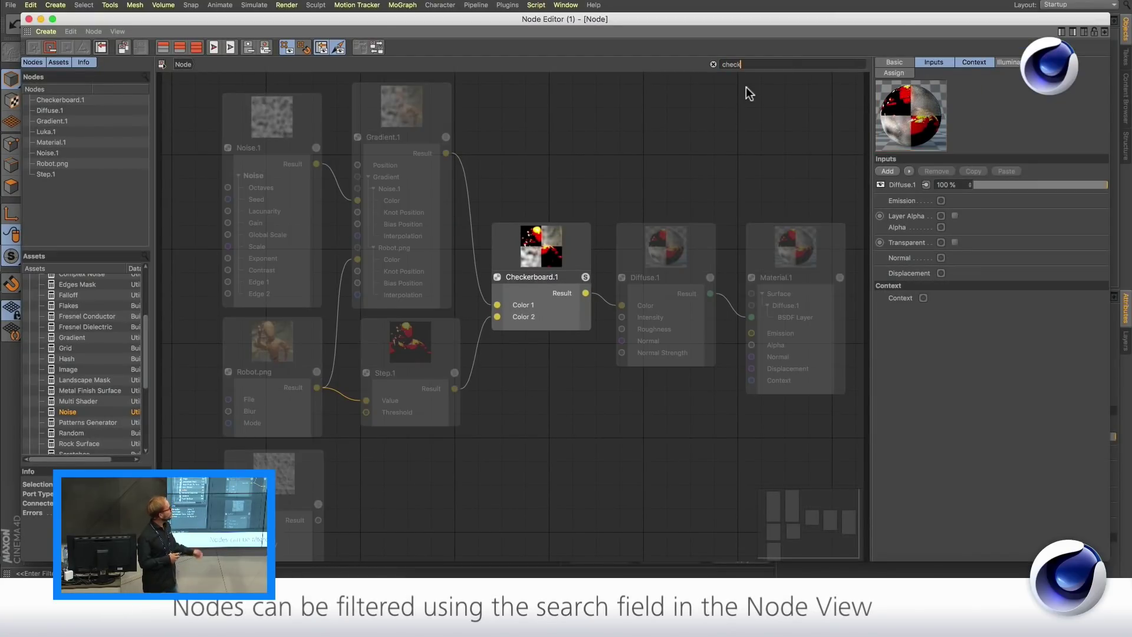
key("BackSpace")
key("BackSpace")
key("BackSpace")
key("BackSpace")
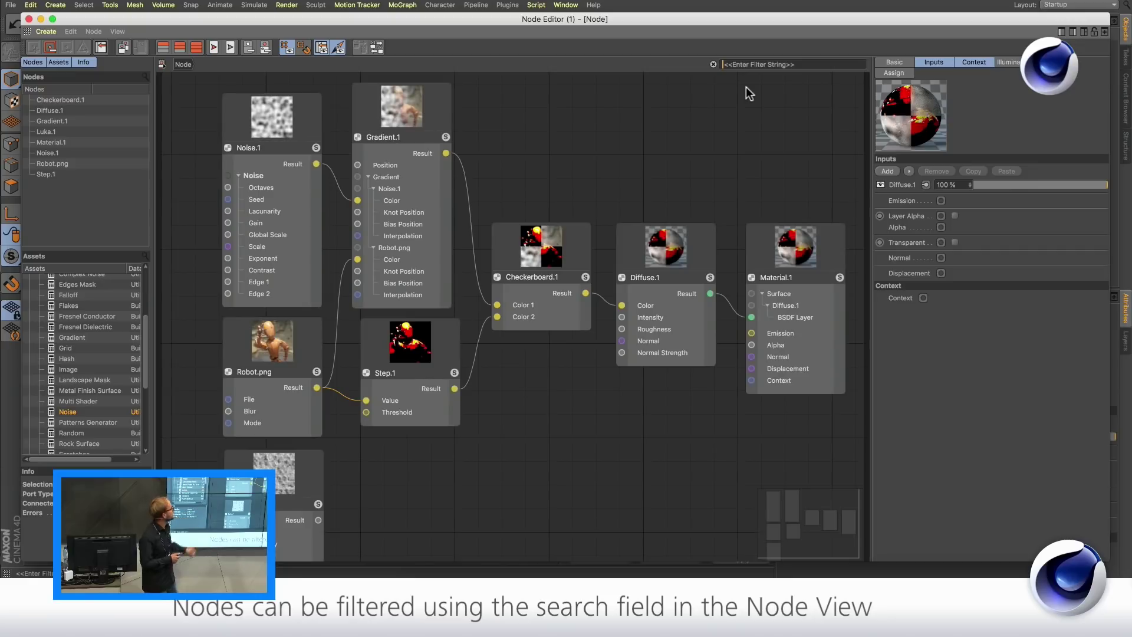
type("no")
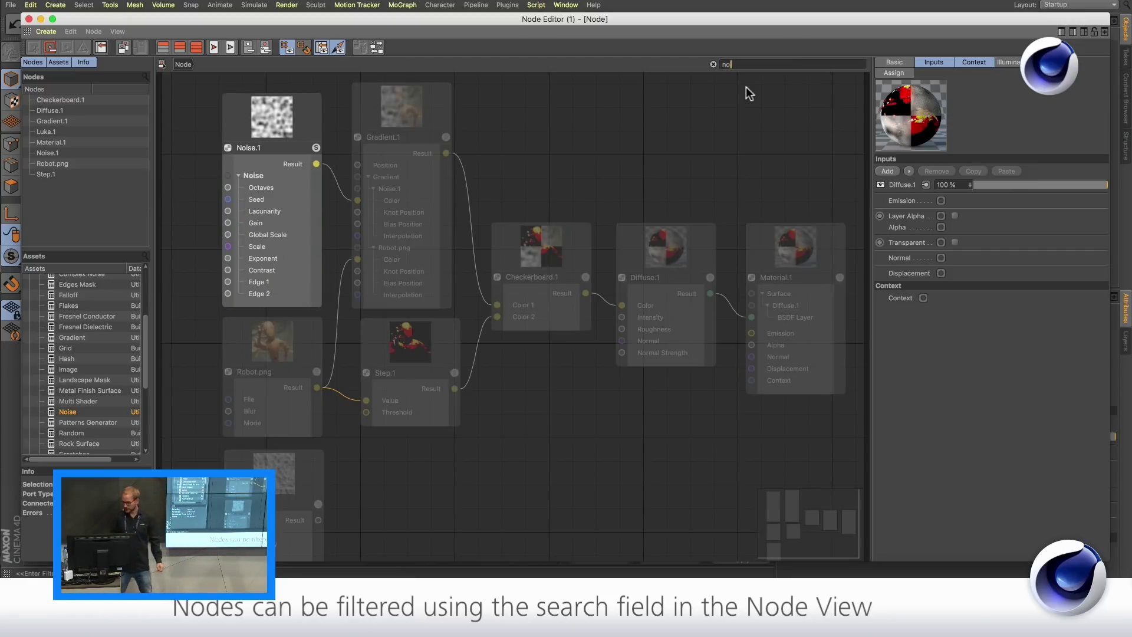
key("BackSpace")
key("BackSpace")
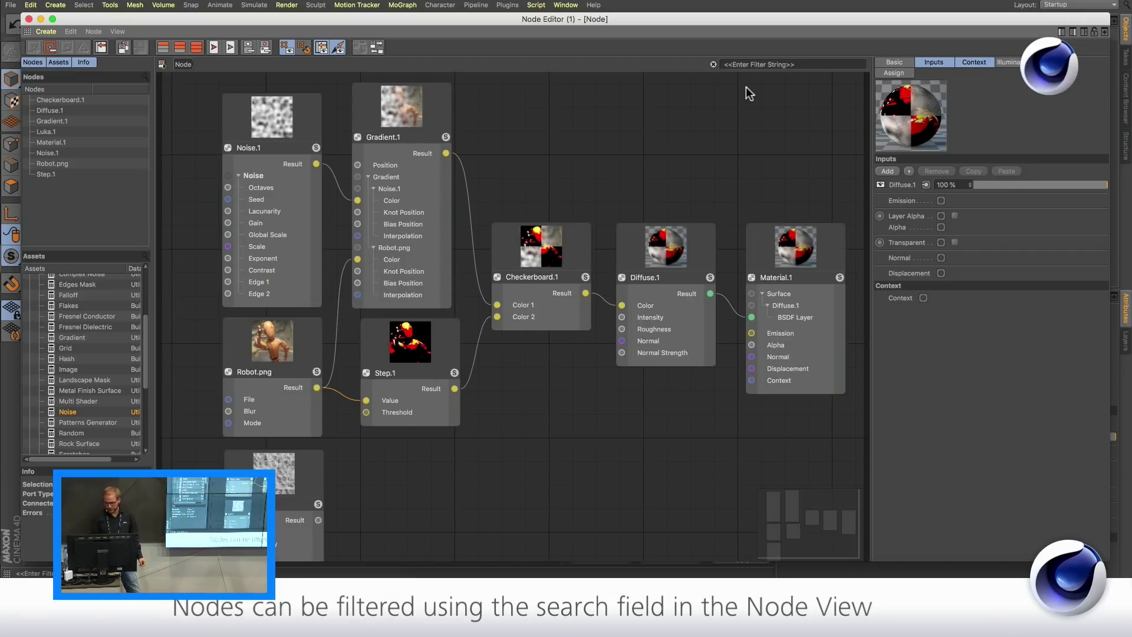
type("gr")
key("BackSpace")
key("BackSpace")
key("BackSpace")
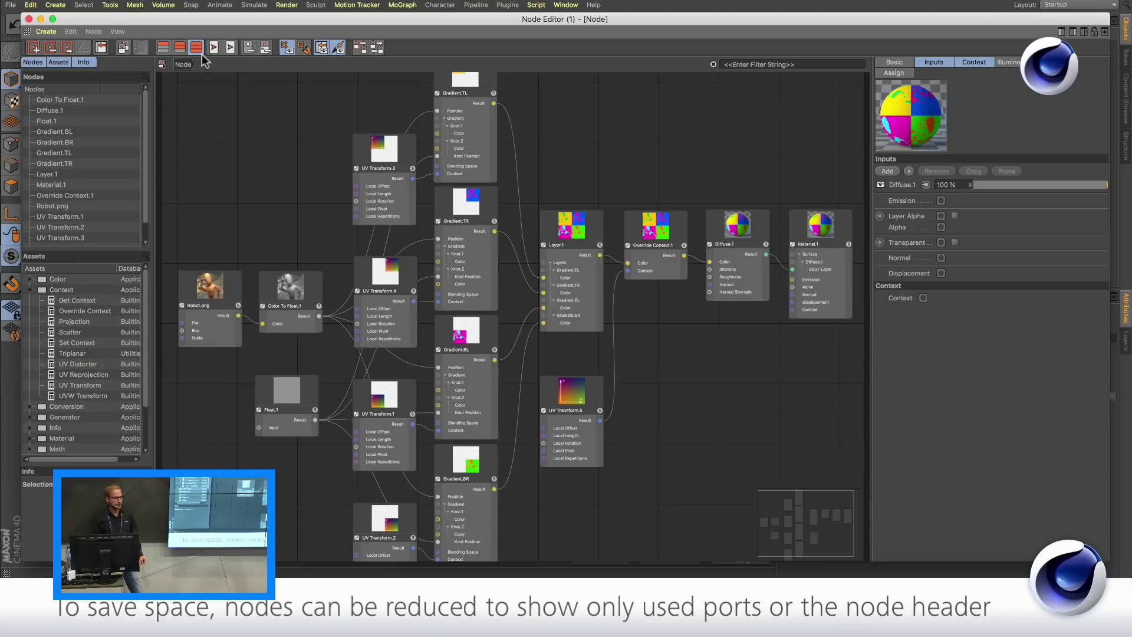
- Reduce all nodes to their connected ports and to headers only, and show all ports again
left_click(180, 52)
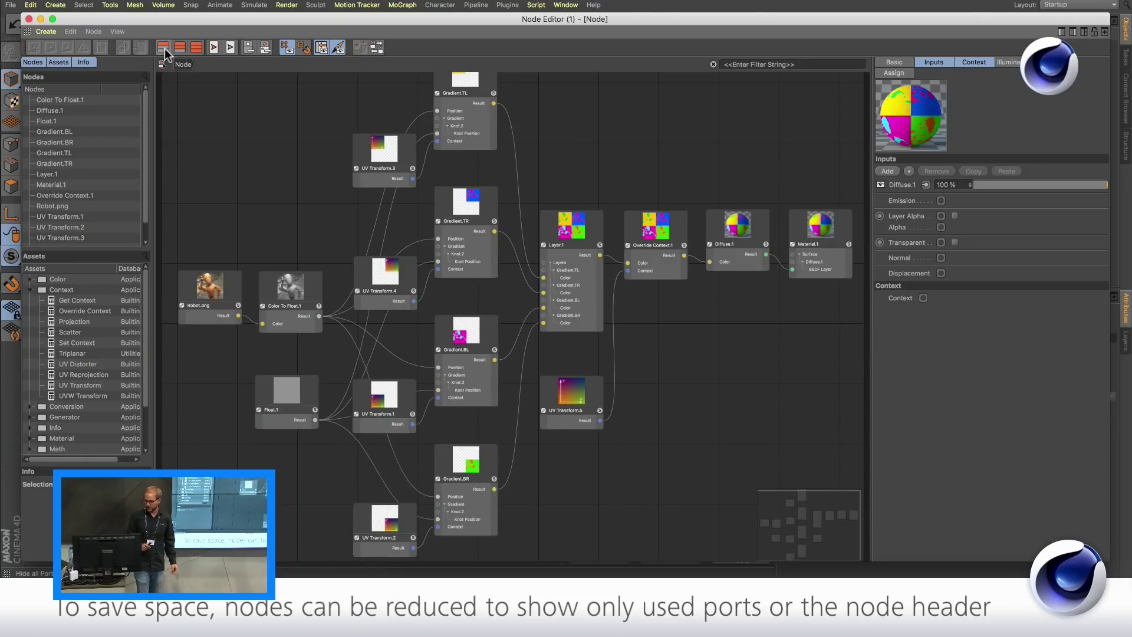
left_click(163, 50)
left_click(196, 52)
- Show only the connected ports on the UV Transform.3 node, and restore all of its ports
left_click(380, 180)
left_click(180, 49)
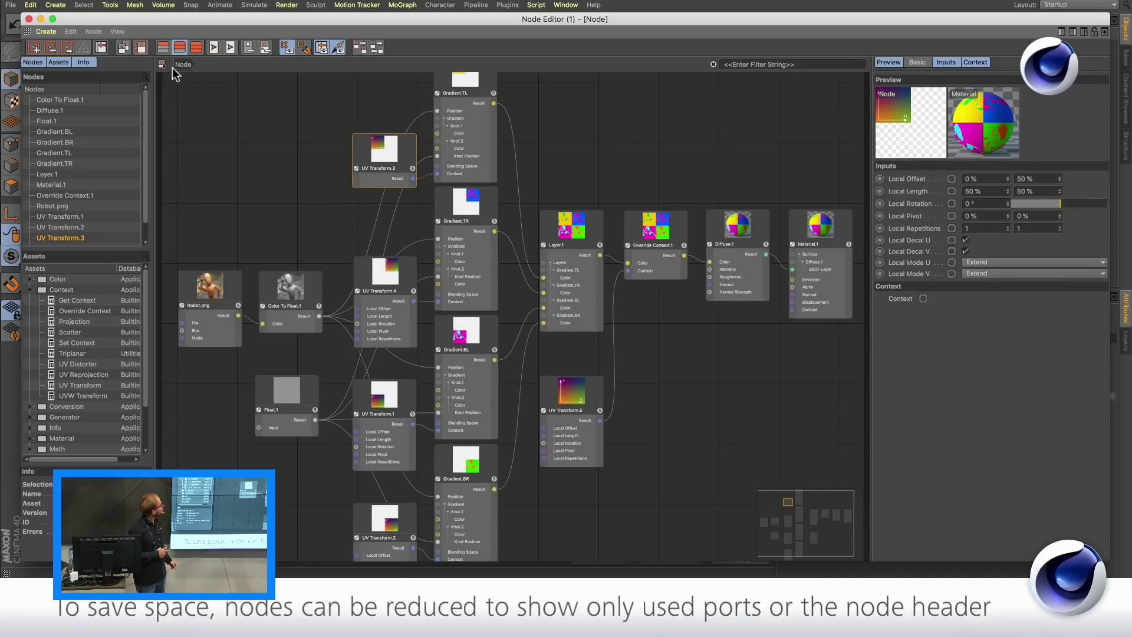
left_click(197, 52)
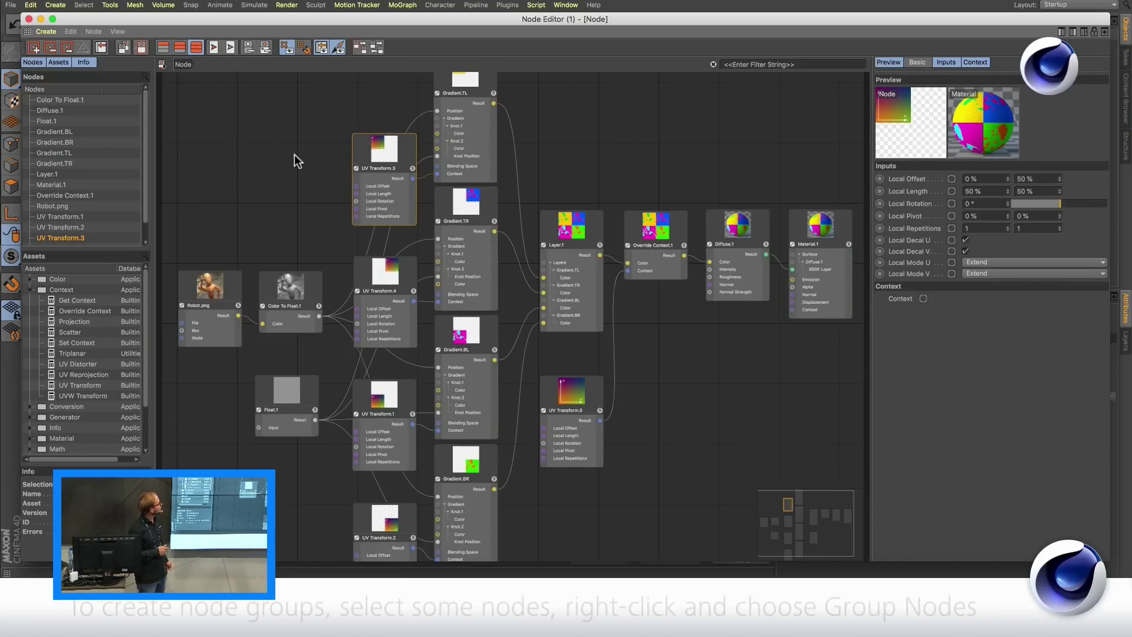
- Group all nodes except Robot.png, Diffuse.1 and Material.1, and automatically lay out the whole node graph
left_click_drag(316, 144, 681, 532)
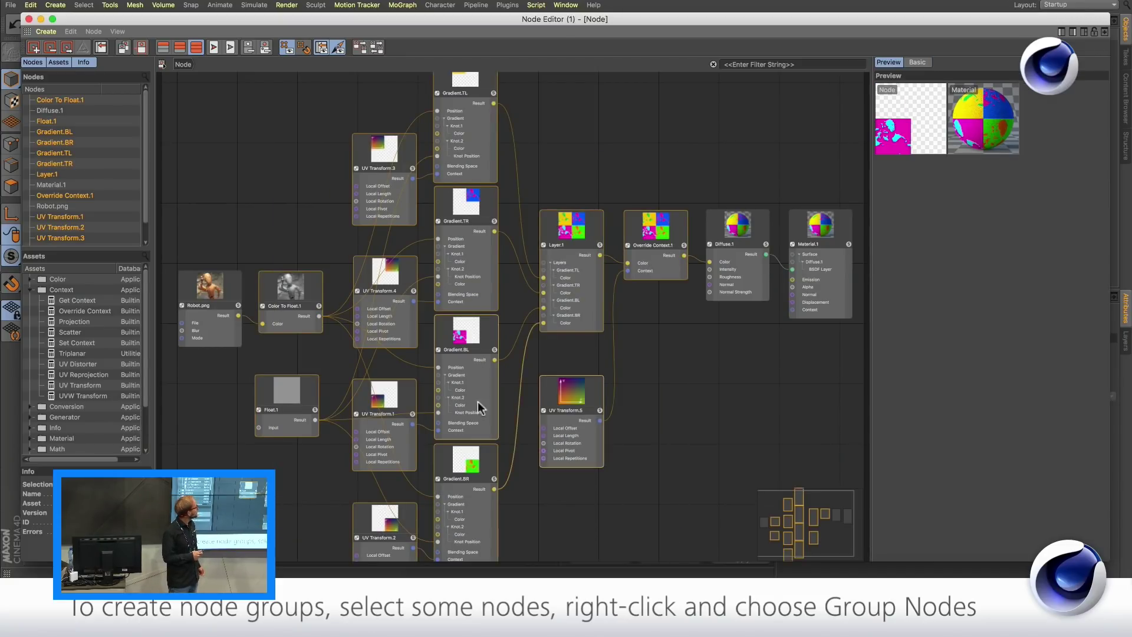
right_click(459, 350)
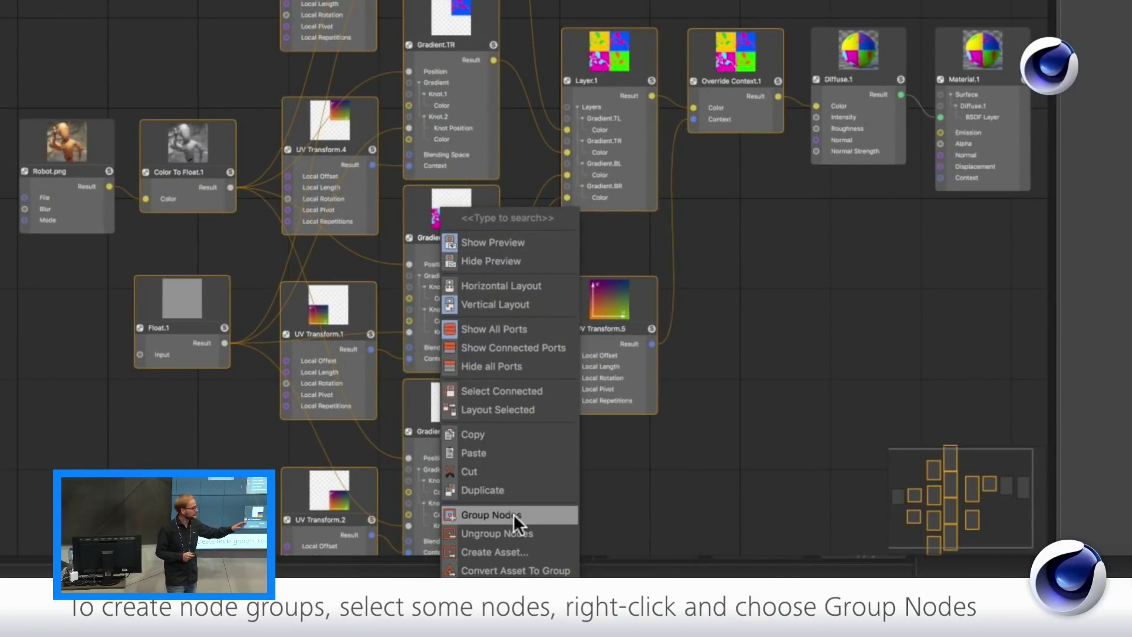
left_click(514, 514)
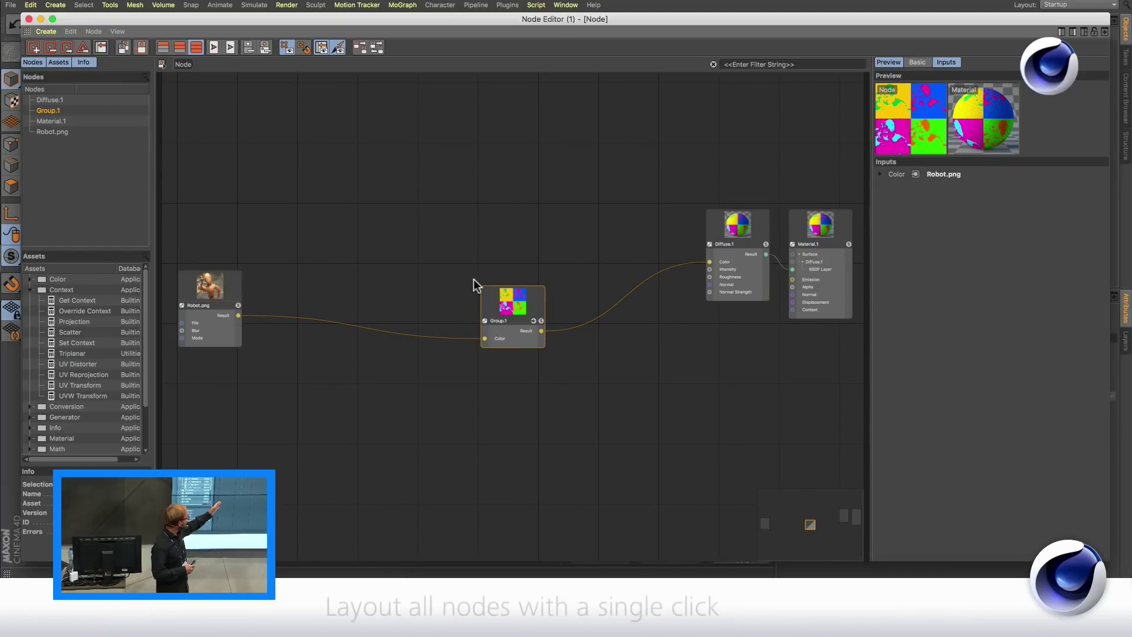
left_click(373, 51)
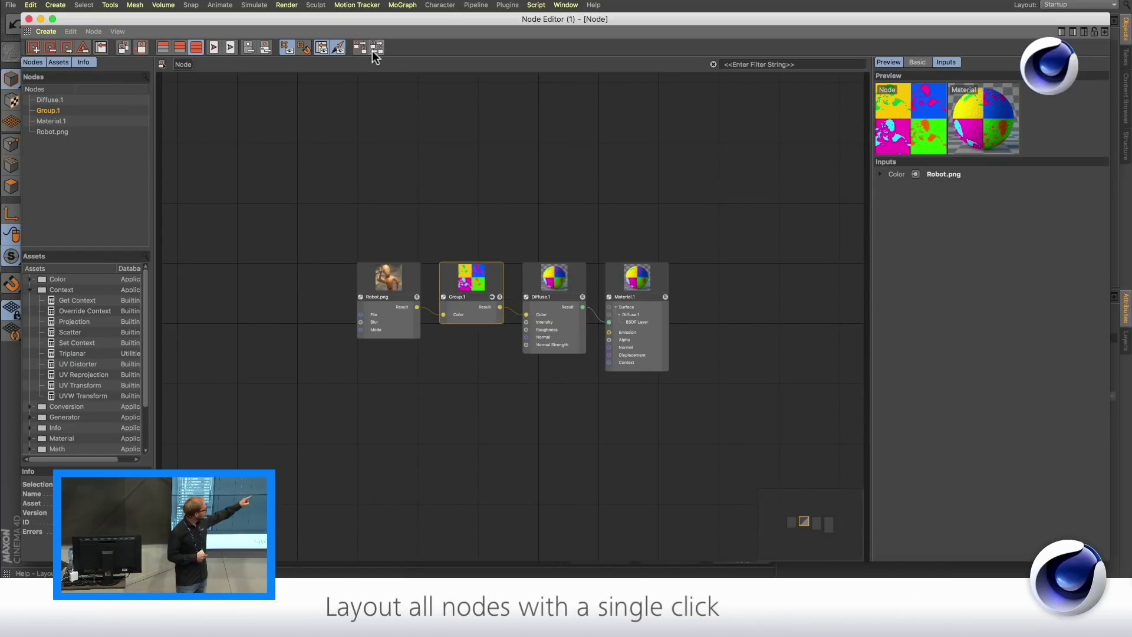
- Rename the Group.1 node to Popart
right_click_drag(488, 310, 501, 309, "alt")
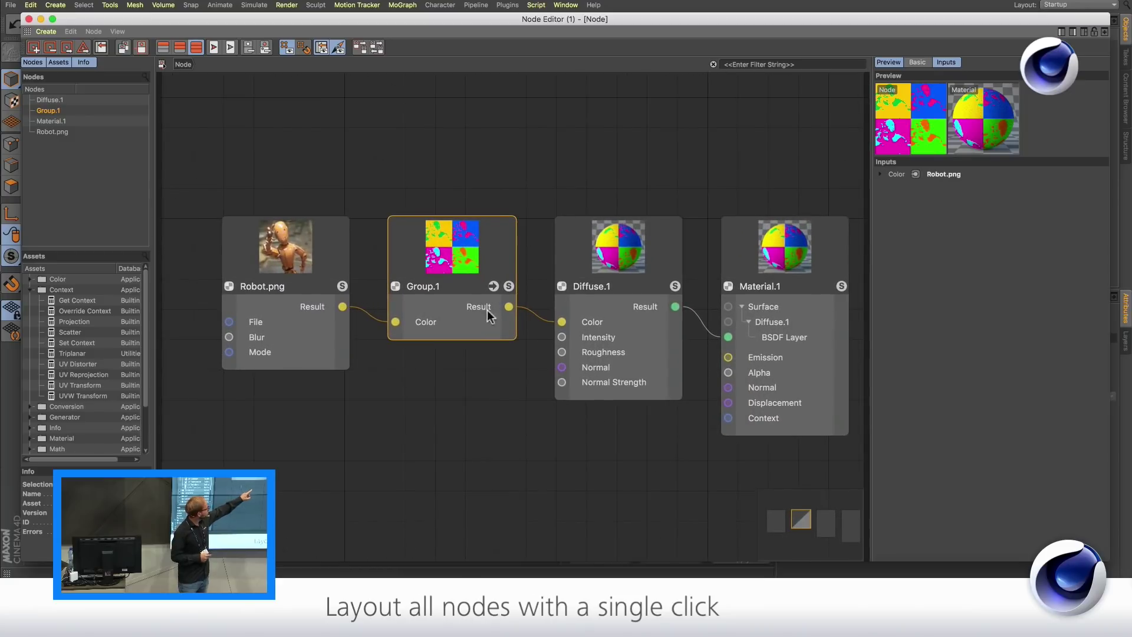
middle_click_drag(452, 302, 435, 297, "alt")
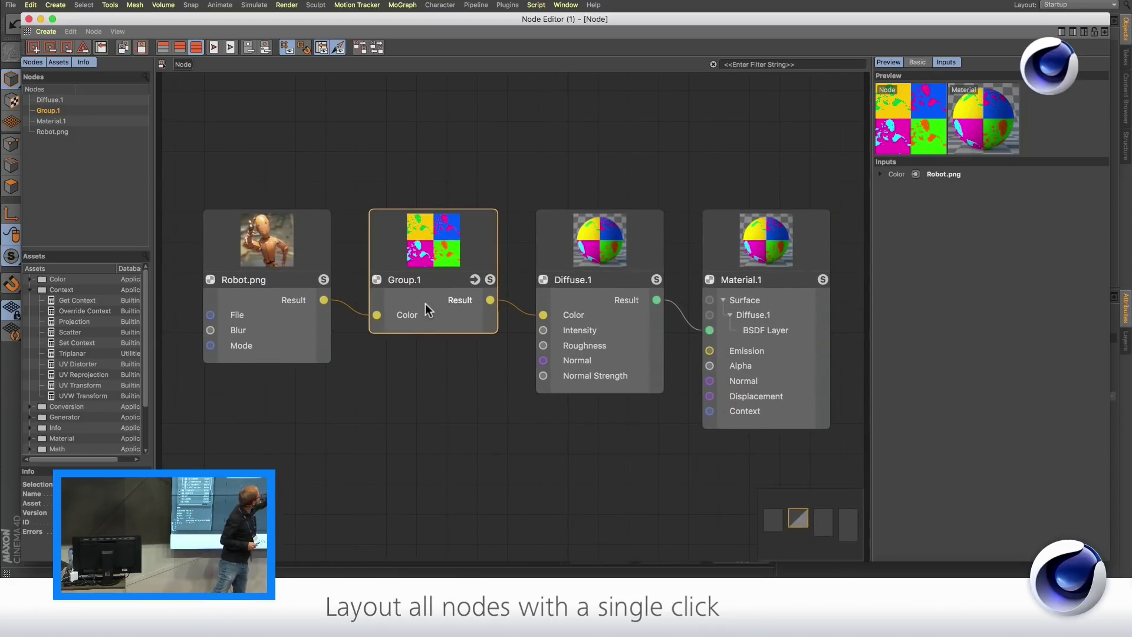
double_click(413, 281)
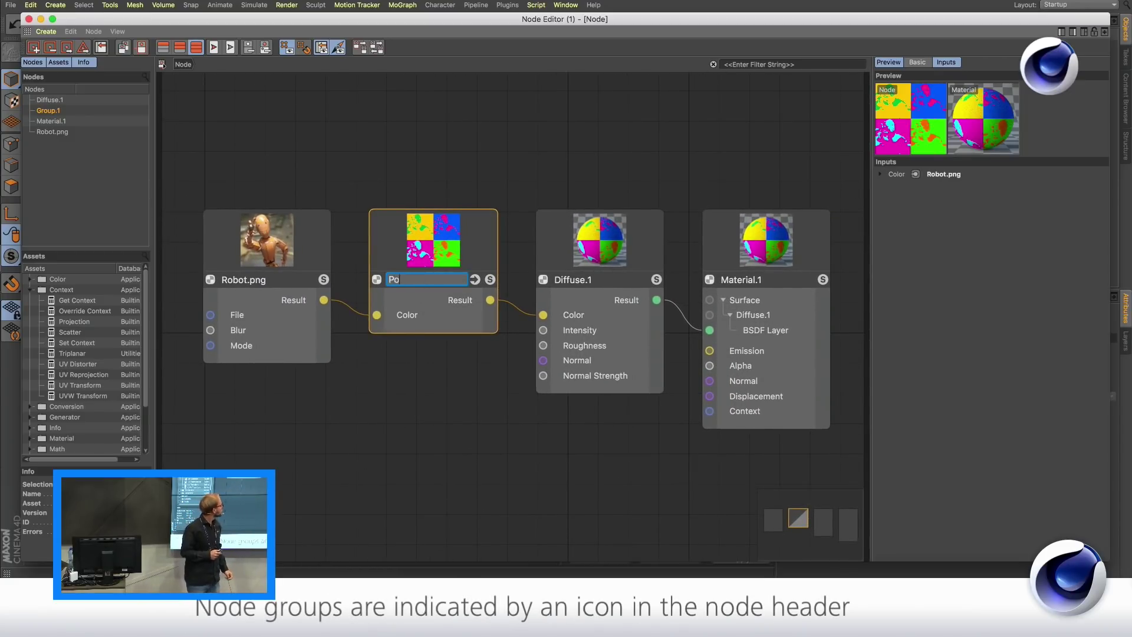
key("Return")
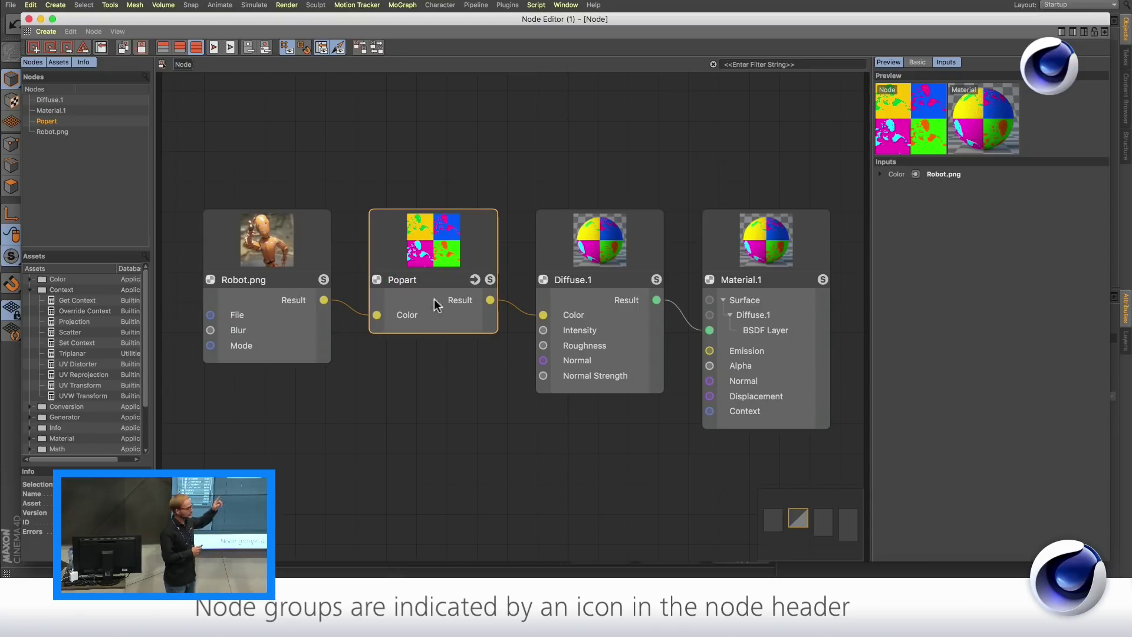
- Enter the Popart group and add a group input wired to the Input port of the Float.1 node
left_click(475, 280)
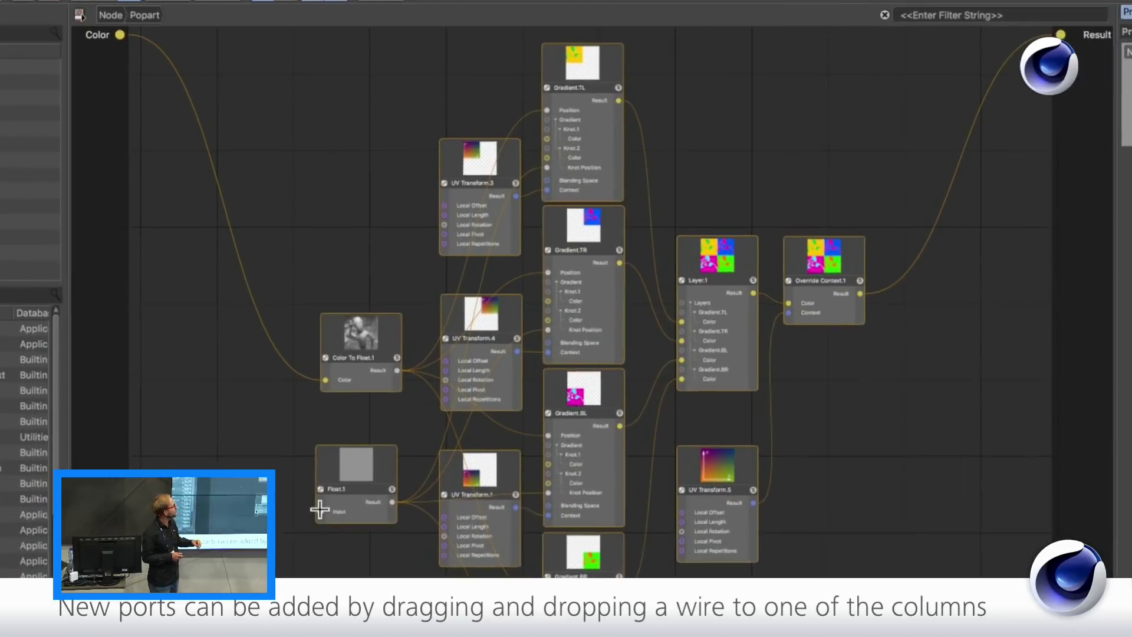
left_click_drag(327, 404, 188, 310)
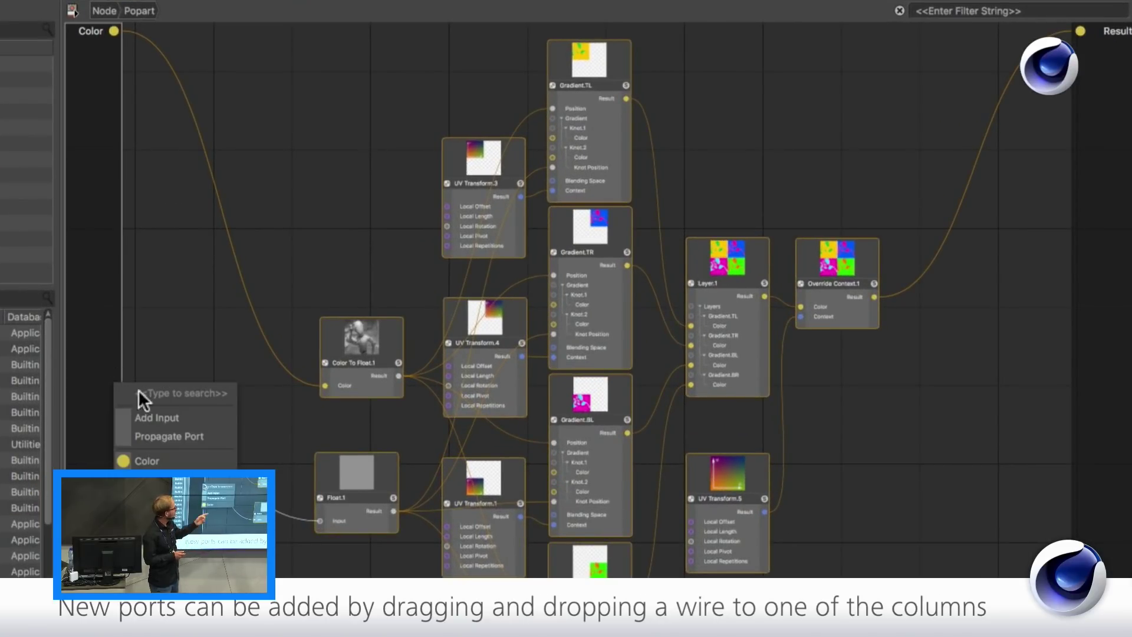
left_click(157, 417)
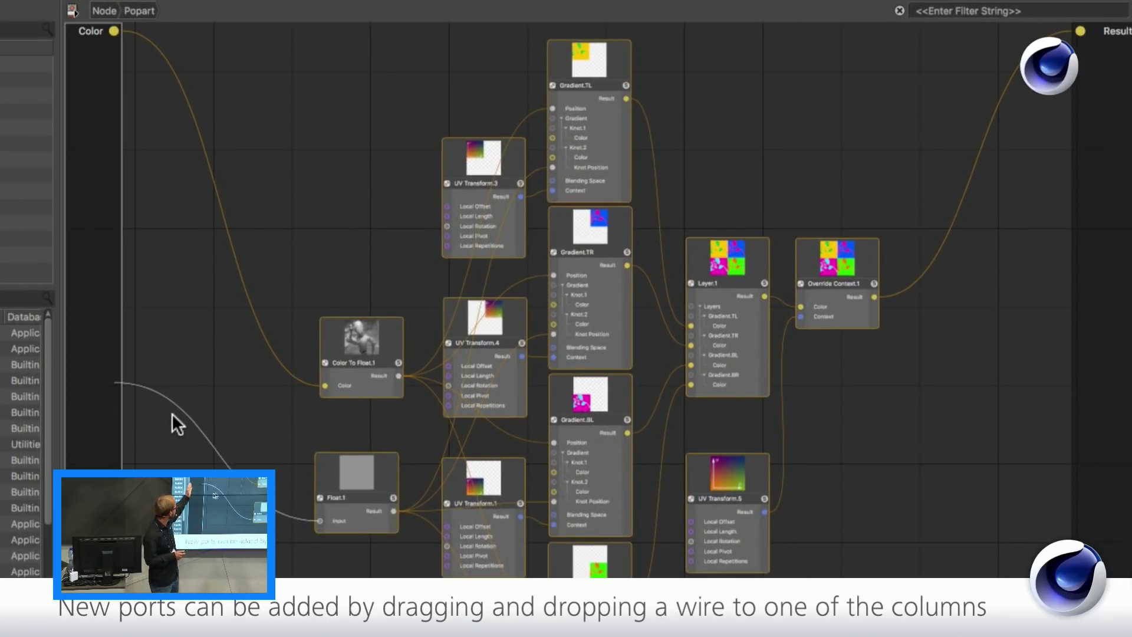
- Rename the group's Color port to Image and its new Input port to Threshold
double_click(93, 32)
type("Image")
key("Return")
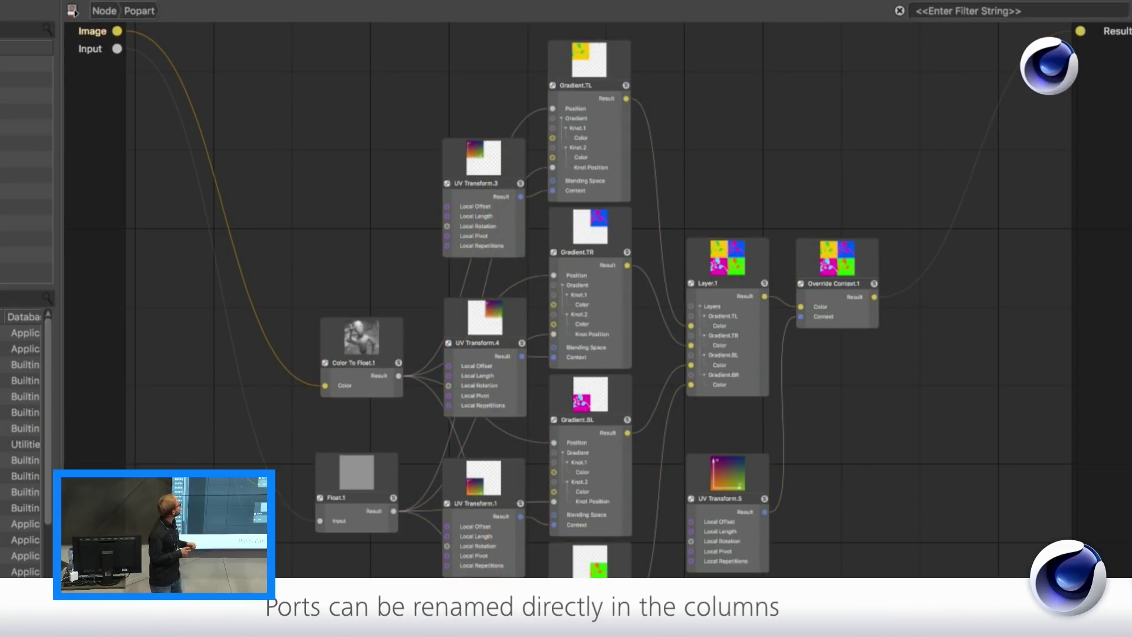
double_click(91, 49)
type("Threshold")
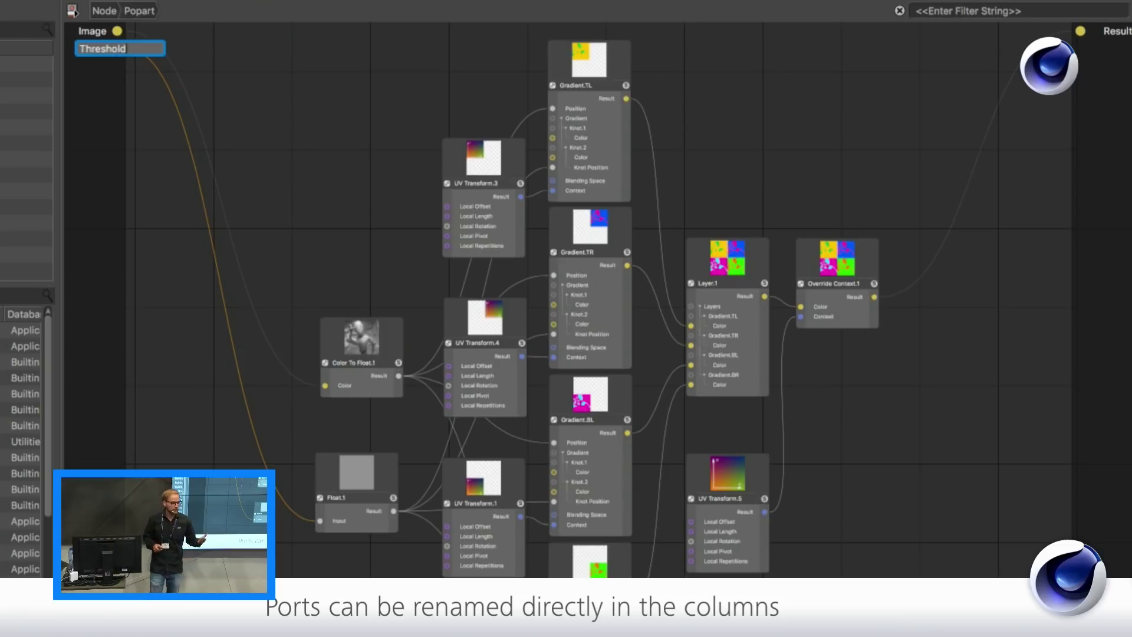
key("Return")
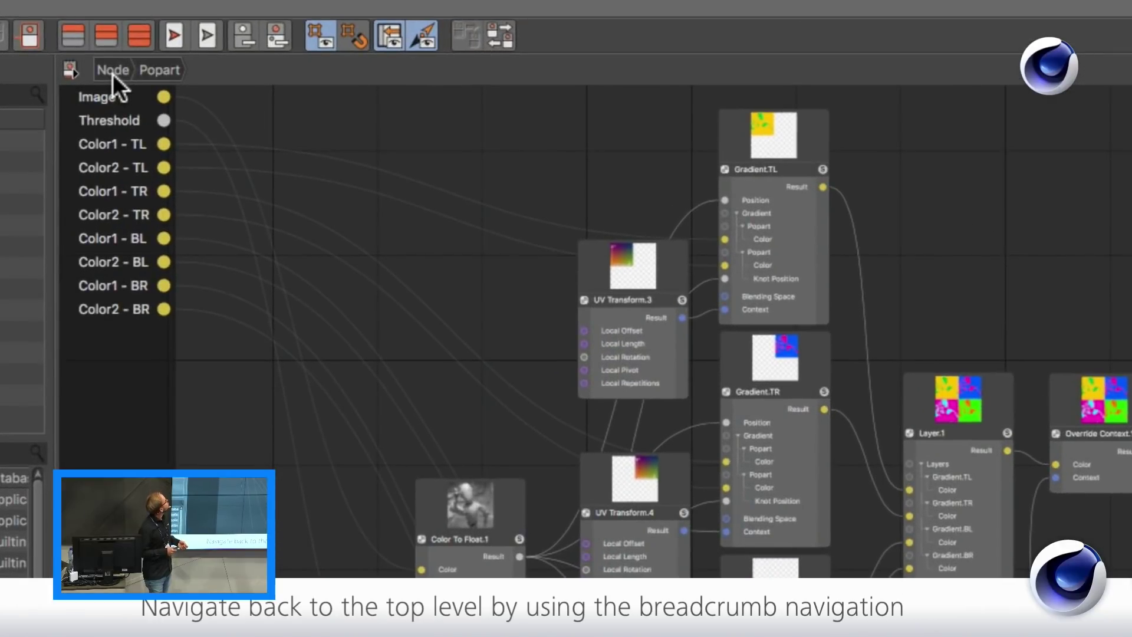
- Make the Popart group the start node at the top level, and open the material in the Material Editor
left_click(112, 74)
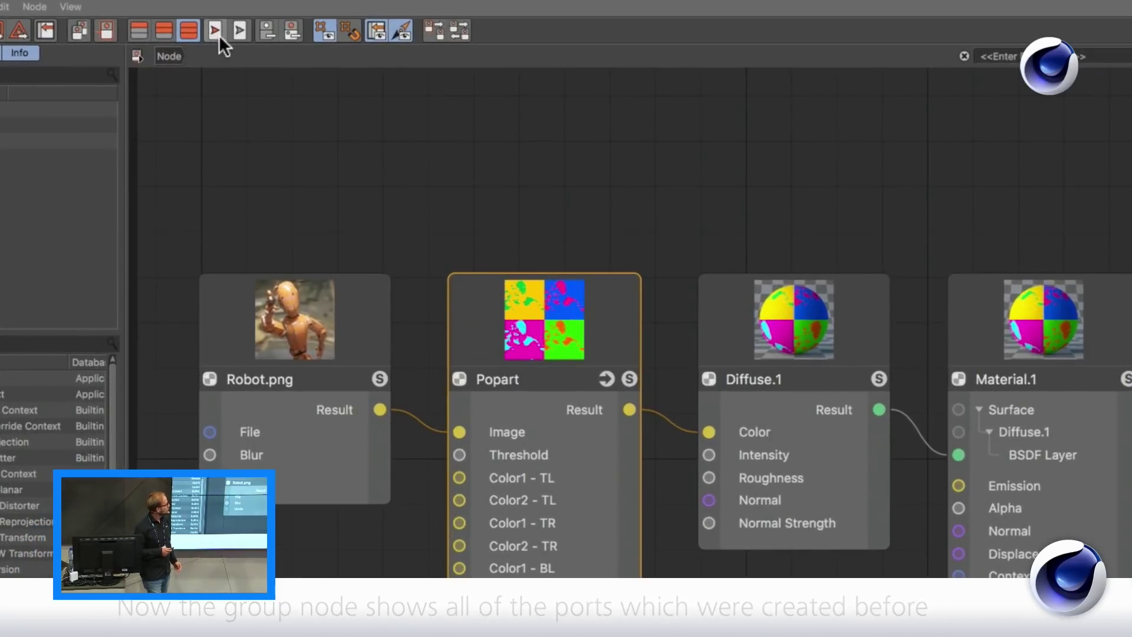
left_click(215, 30)
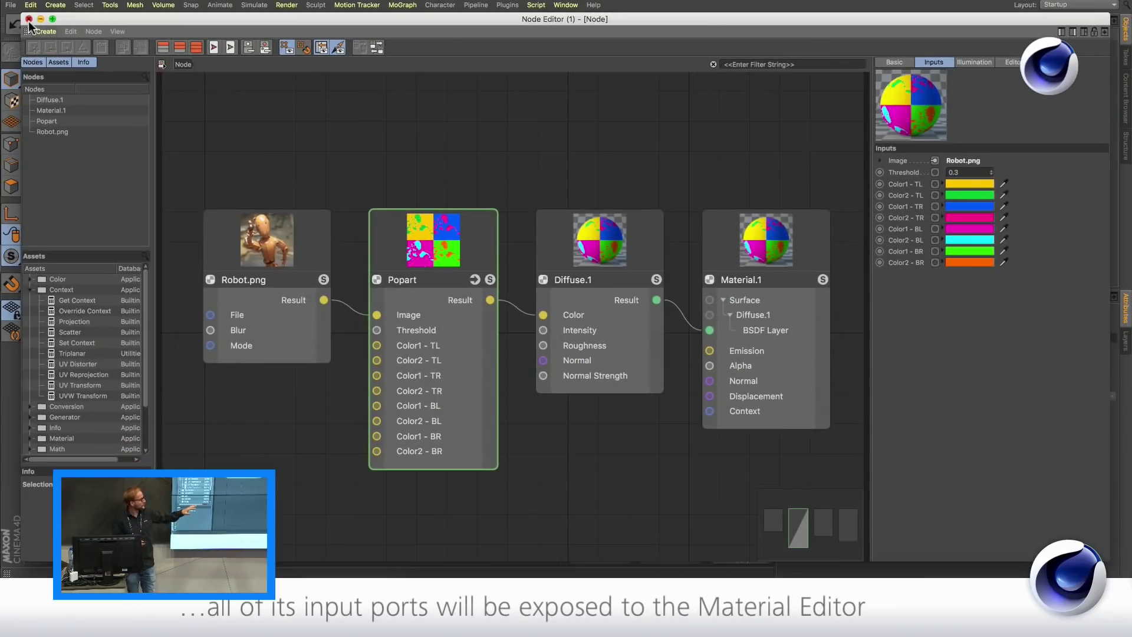
left_click(28, 20)
double_click(39, 531)
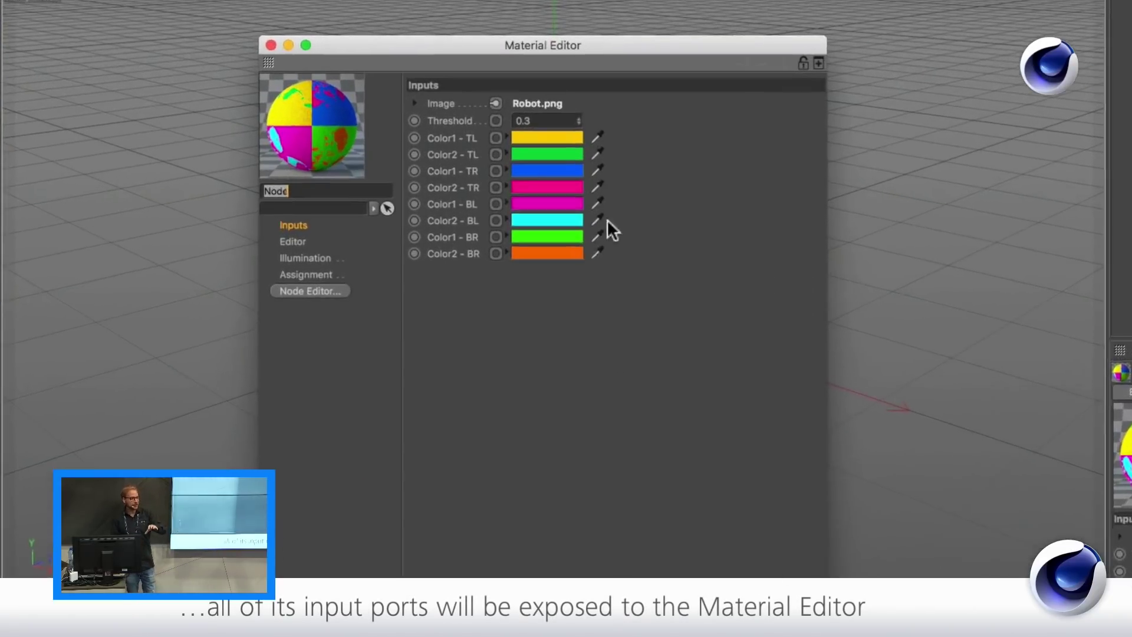
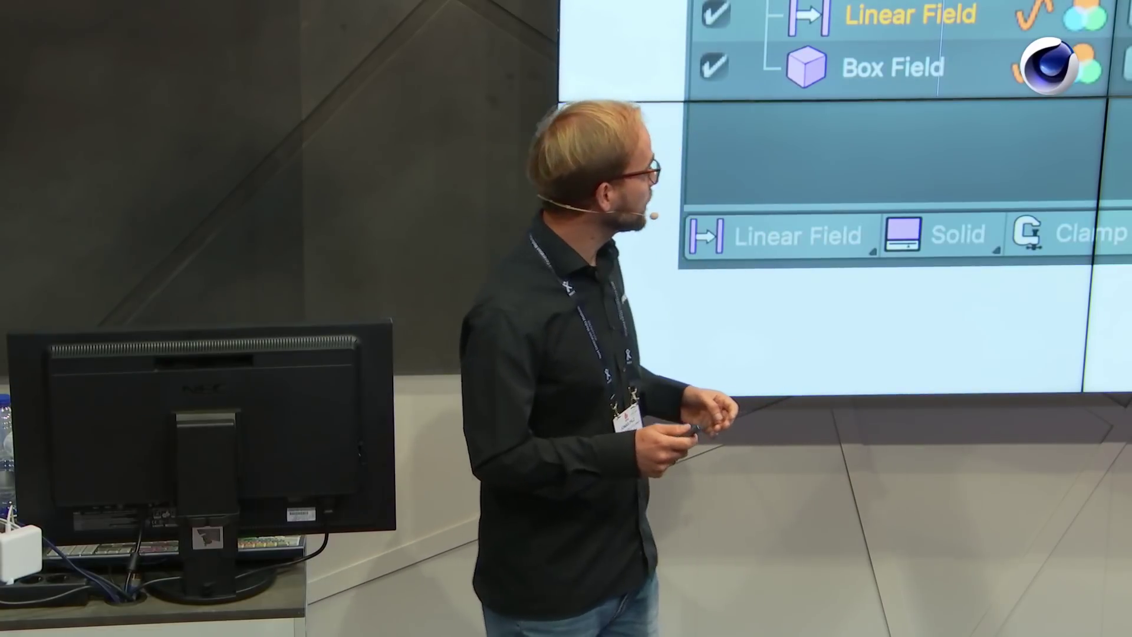
key("Page_Down")
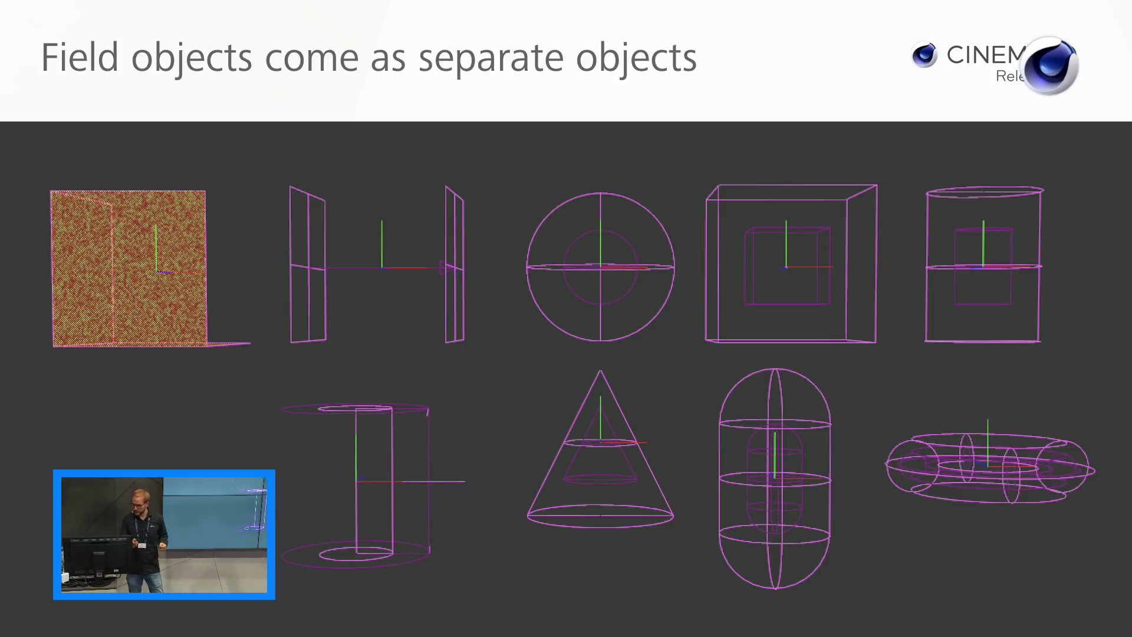
key("Right")
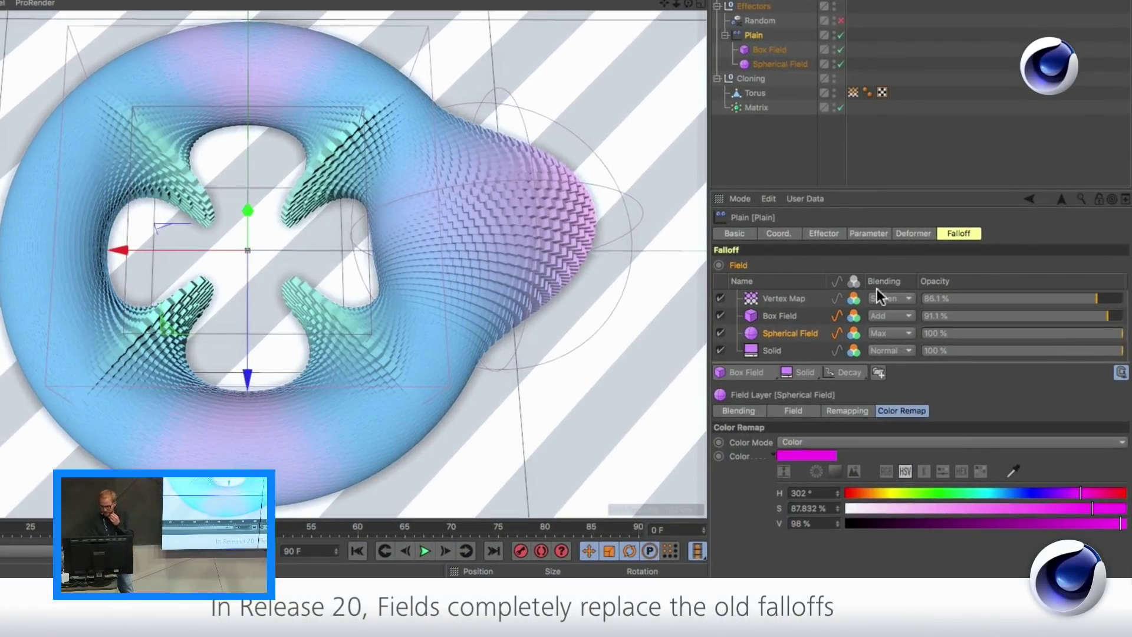
- Browse the available Field objects, Field layers and Modifier layers for the Plain effector's falloff
left_click(756, 371)
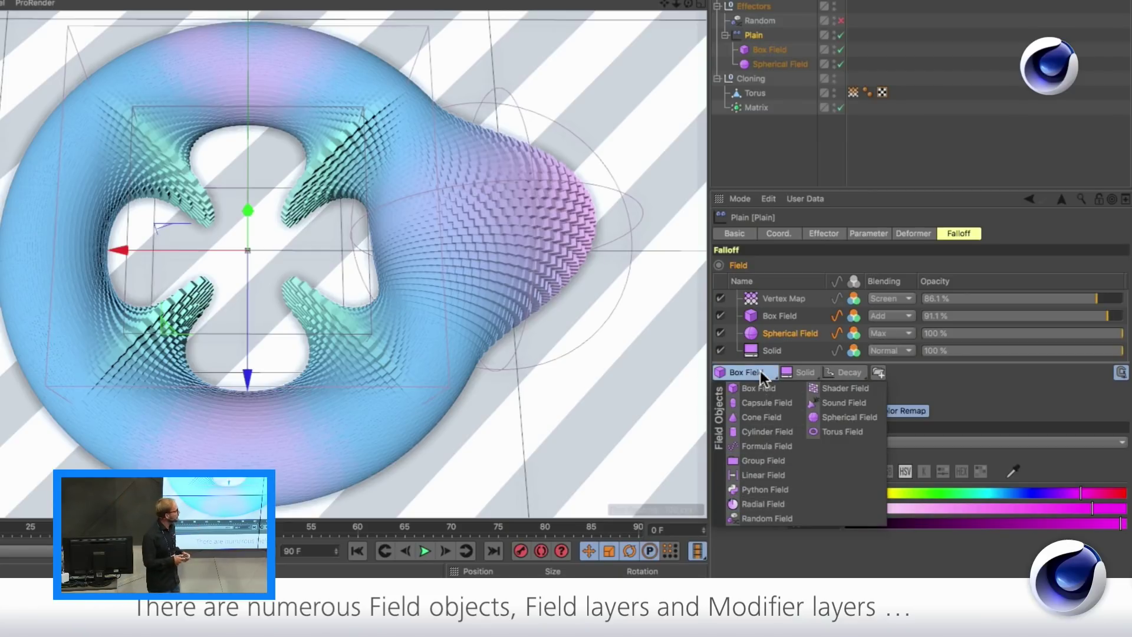
left_click(788, 372)
left_click(798, 369)
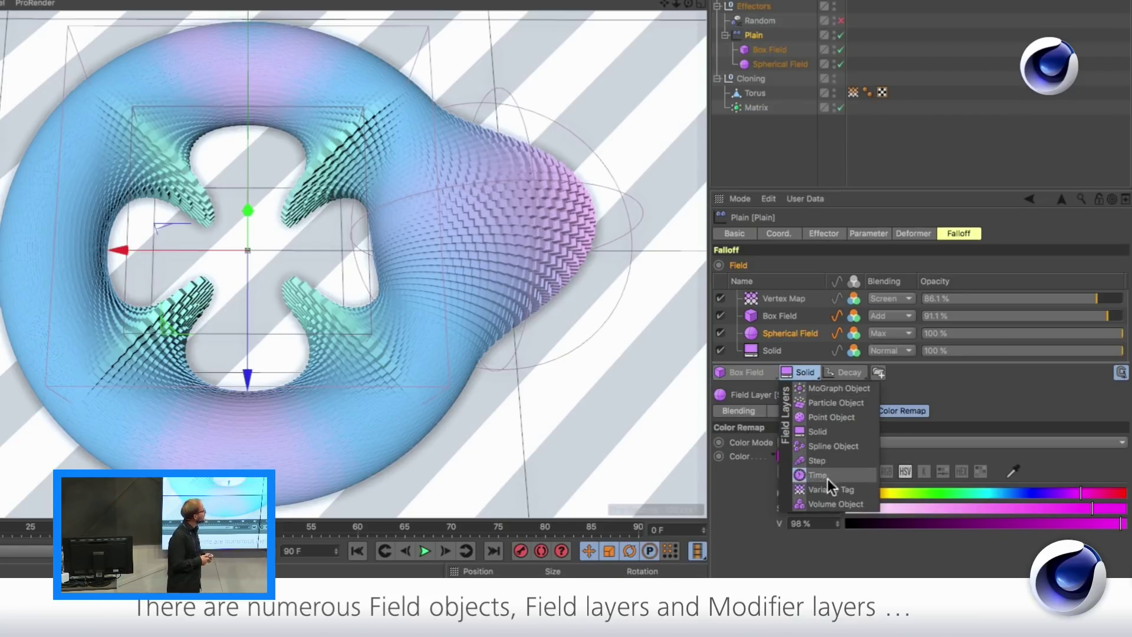
left_click(810, 371)
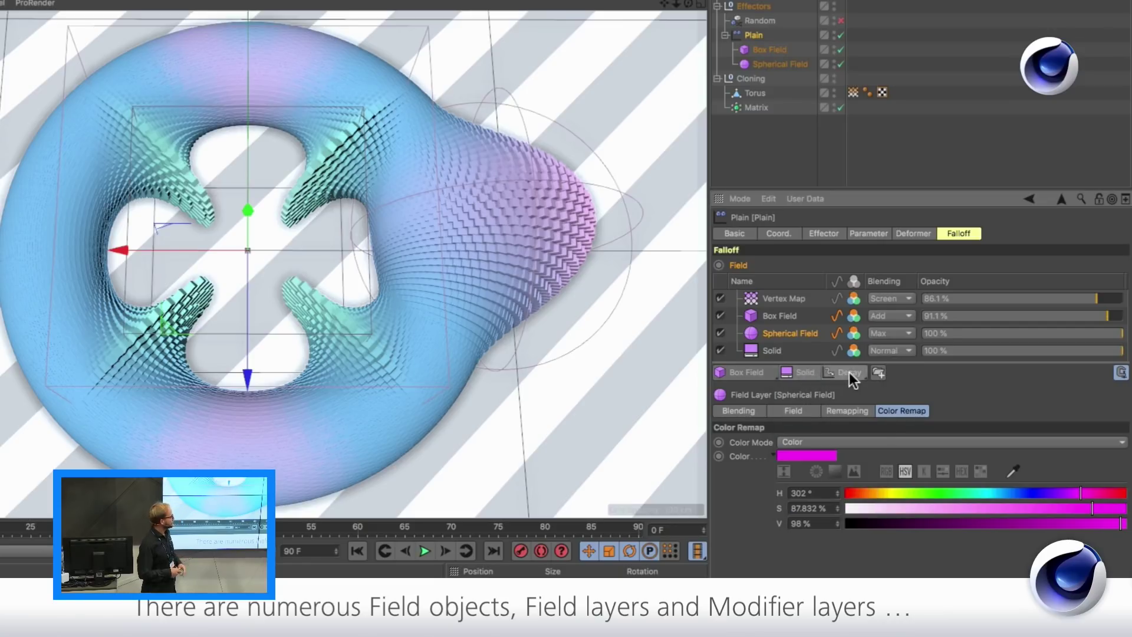
left_click(849, 373)
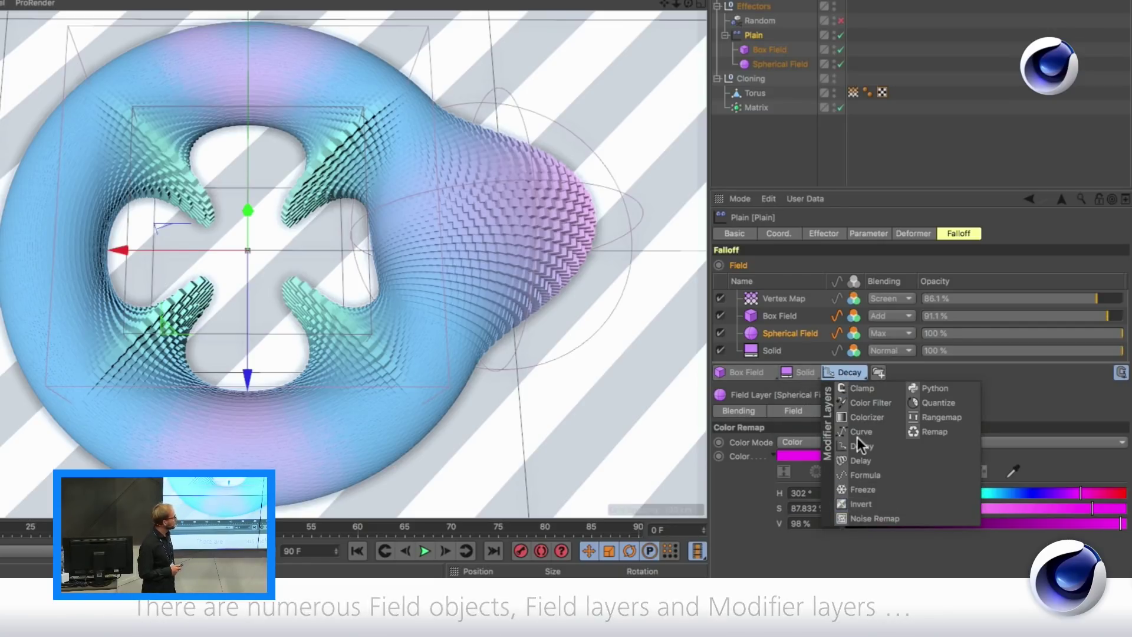
left_click(847, 371)
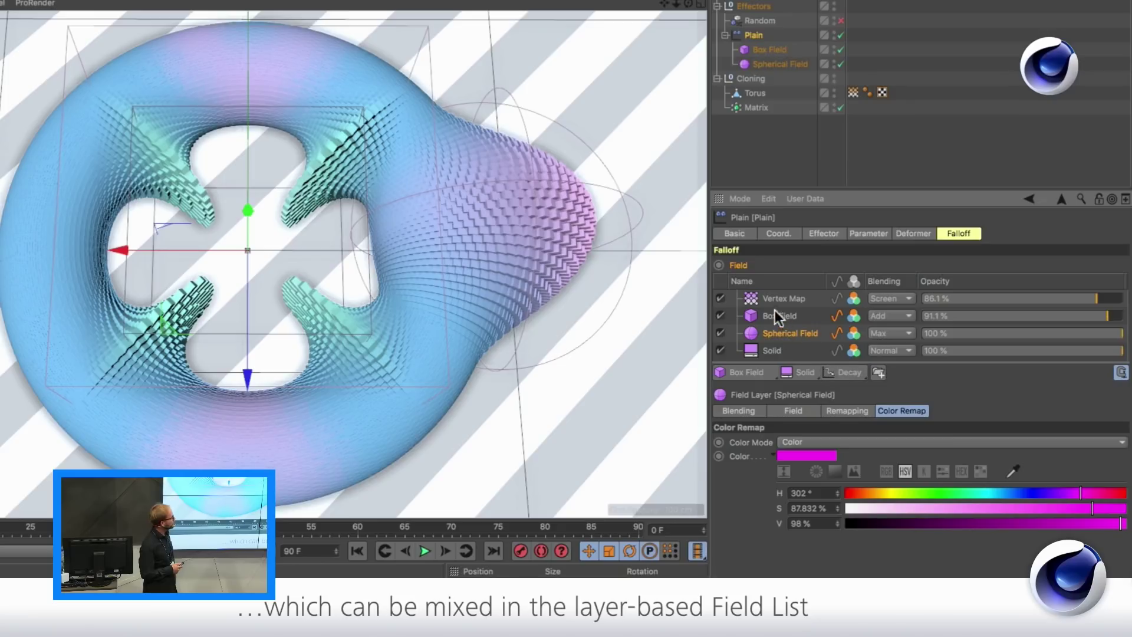
- Disable the Vertex Map, Box Field and Spherical Field layers one by one, and enable all three again
left_click(722, 298)
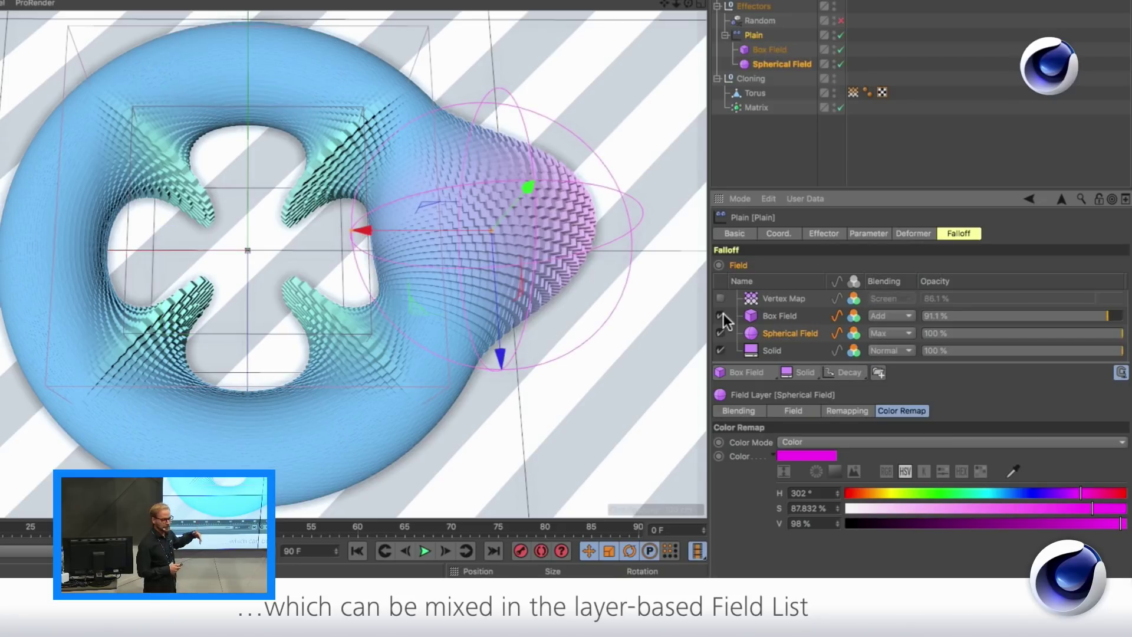
left_click(722, 315)
left_click(721, 332)
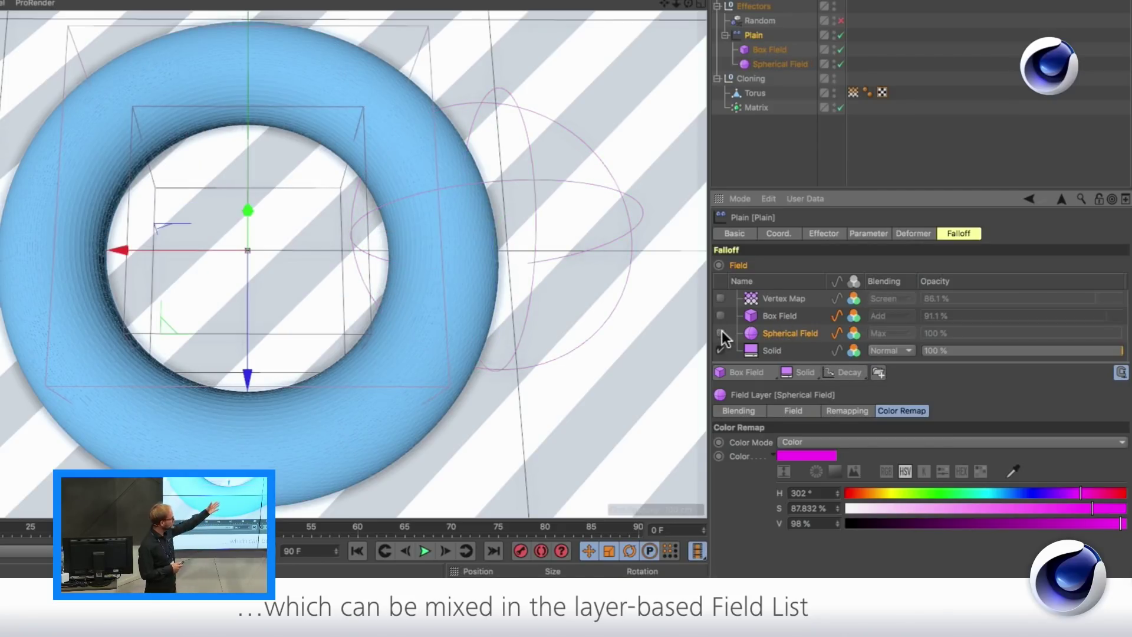
left_click(721, 332)
left_click(720, 315)
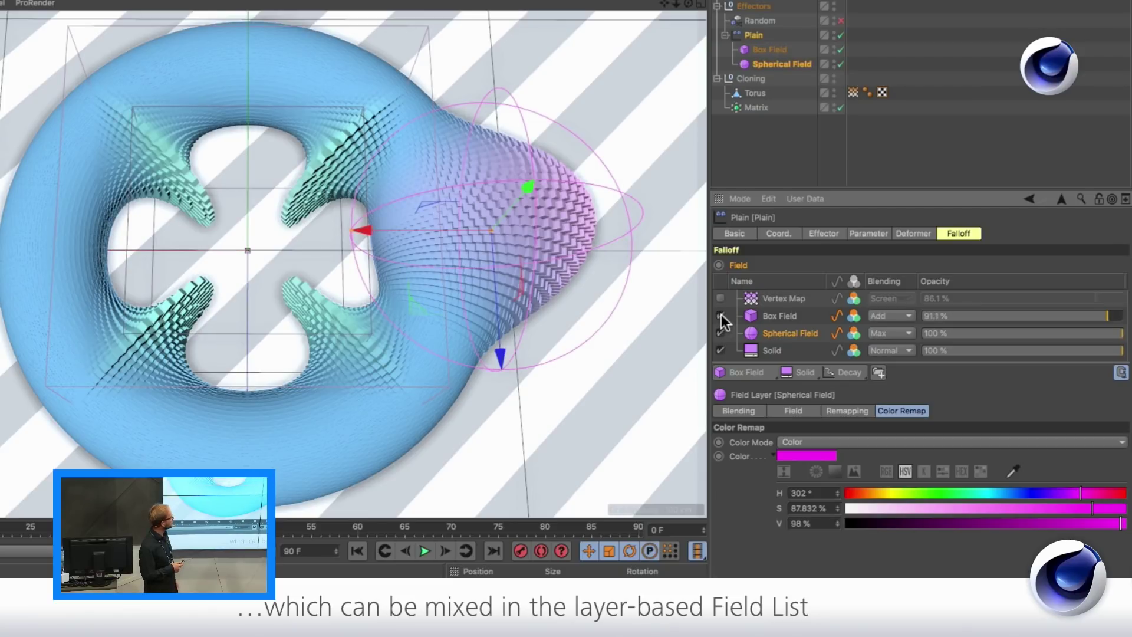
left_click(720, 298)
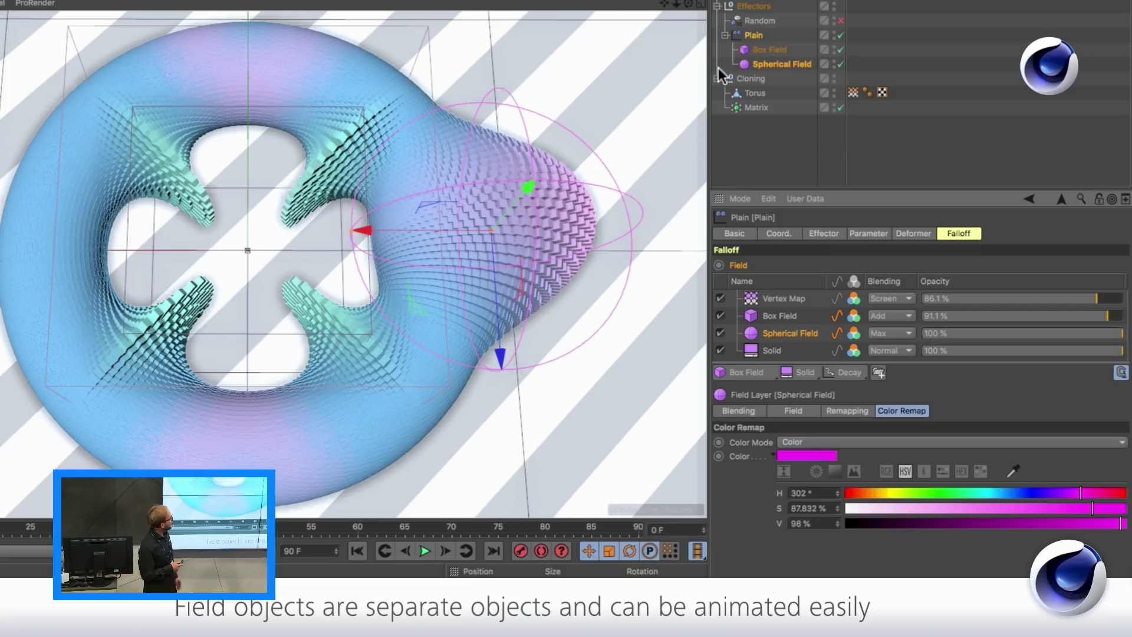
- Move the Spherical Field closer to the torus's centre and try scaling it
left_click(747, 69)
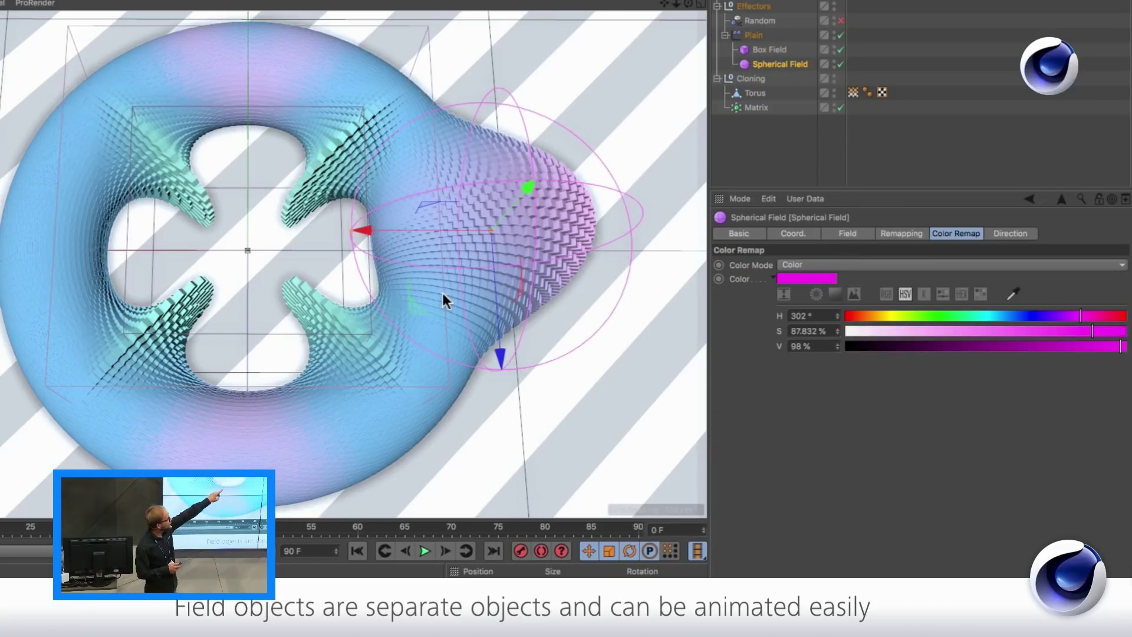
left_click_drag(416, 299, 391, 317)
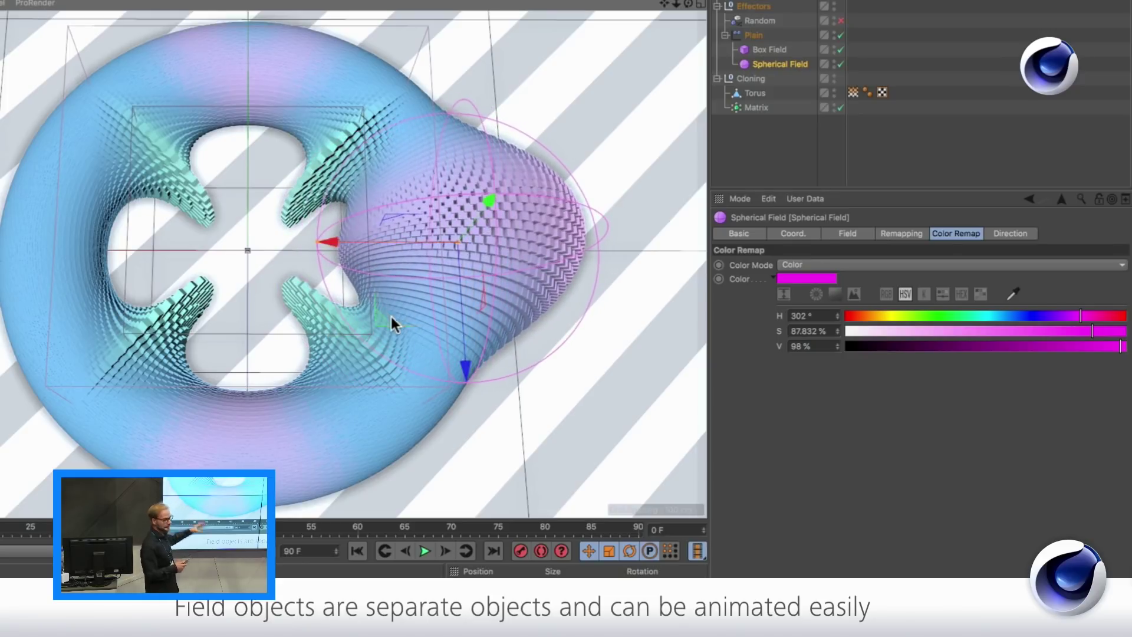
key("t")
left_click_drag(530, 224, 440, 257)
key("e")
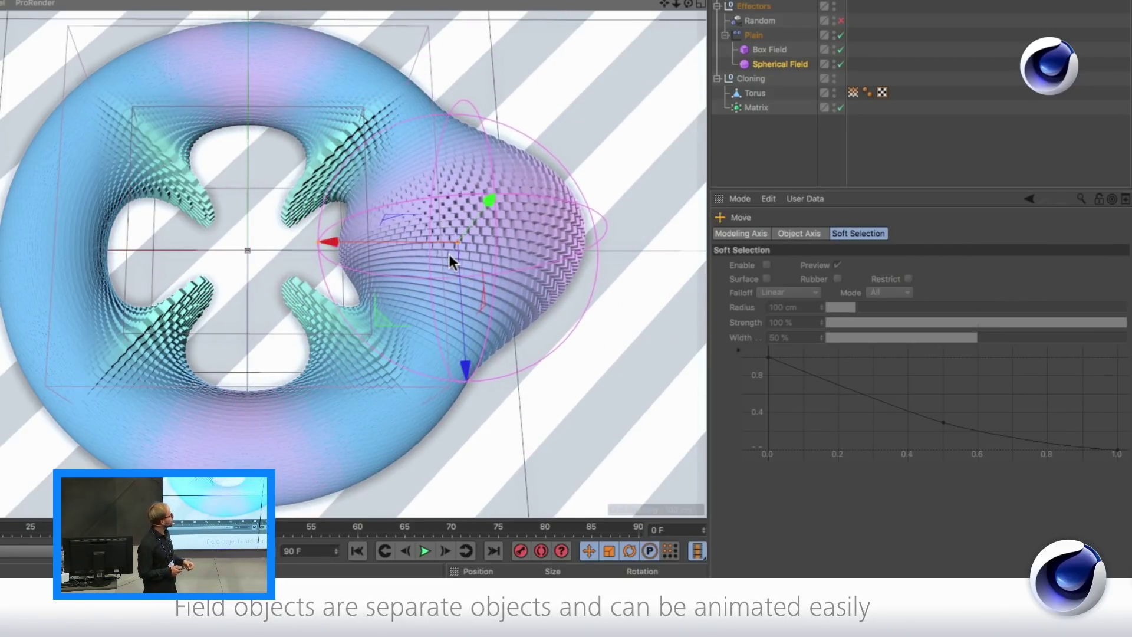
- Try out the Inner Offset in the Spherical Field's remapping, and lengthen the upper tangent of its contour spline
left_click(760, 65)
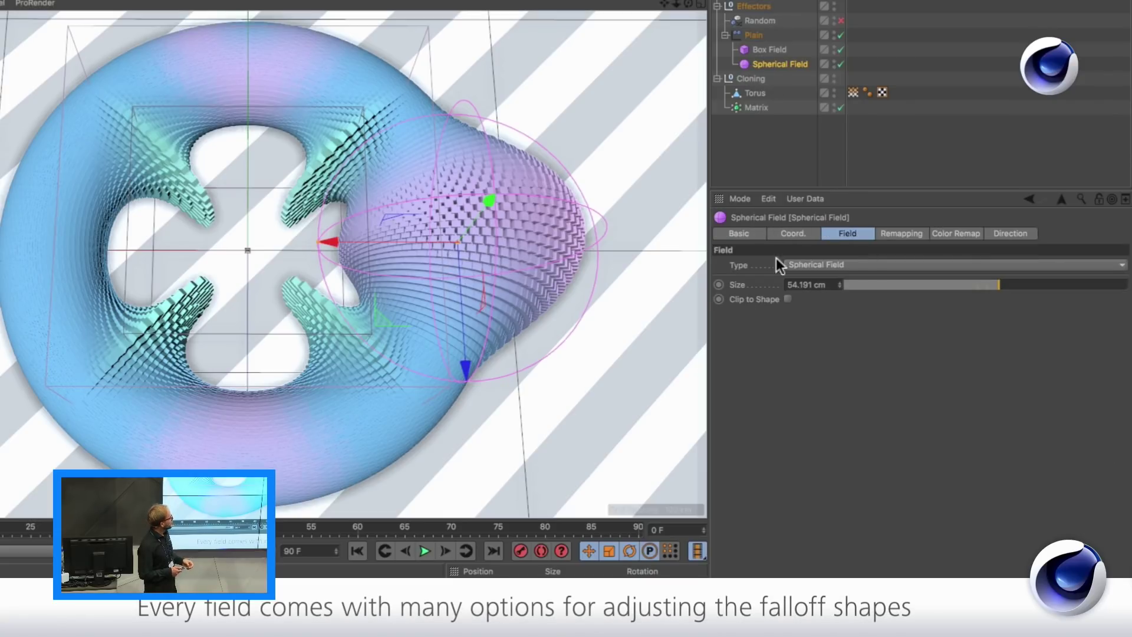
left_click(900, 233)
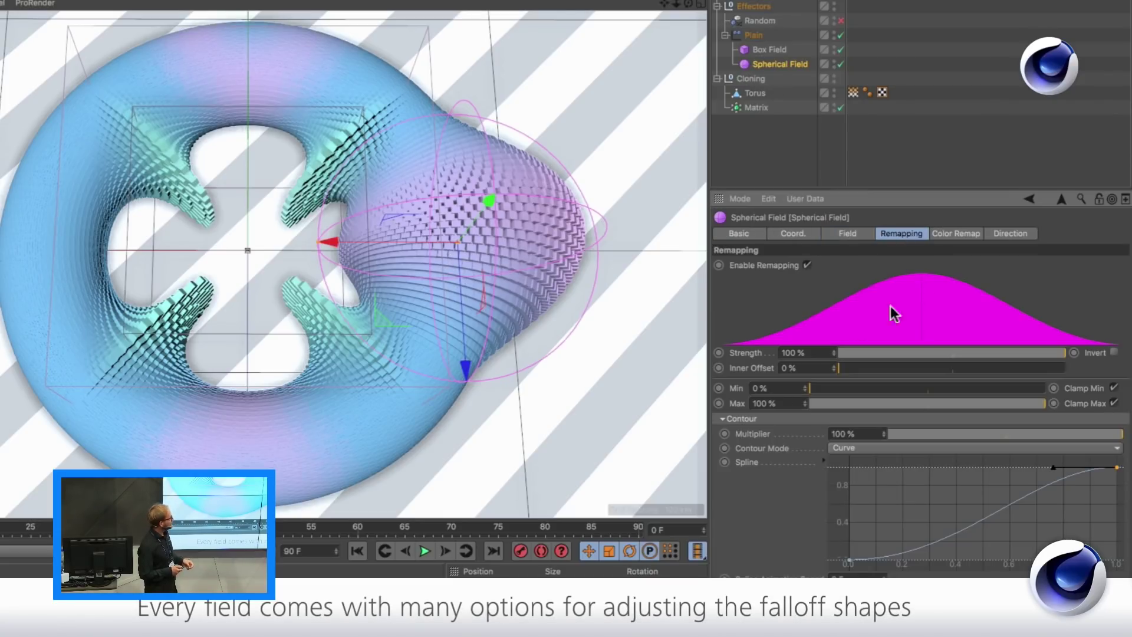
left_click_drag(920, 368, 803, 383)
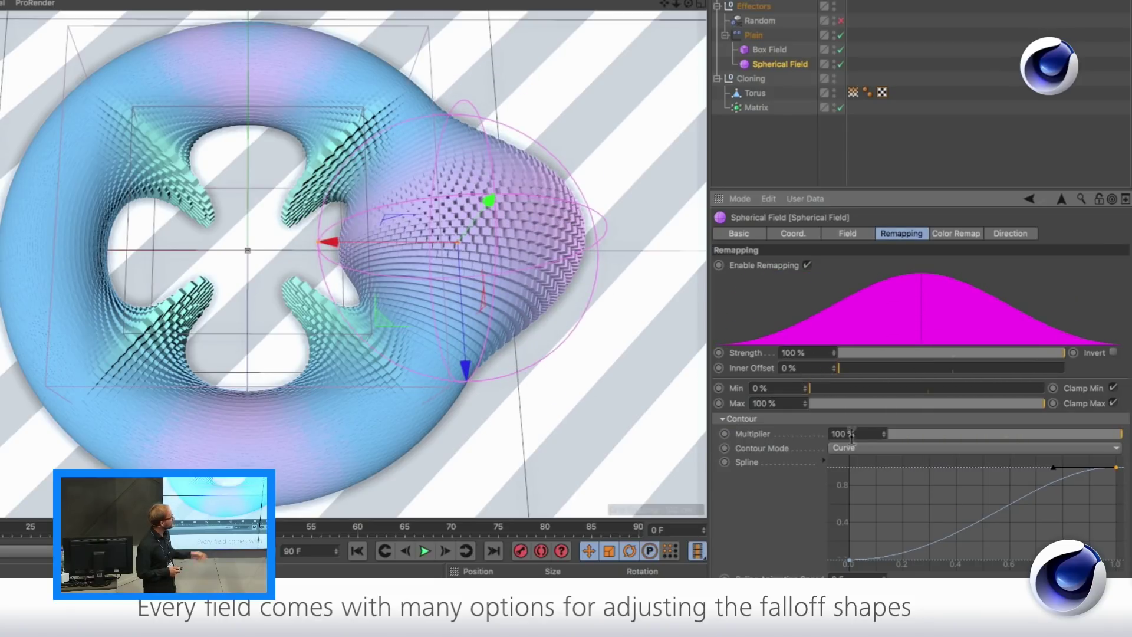
left_click_drag(1052, 465, 1000, 467)
- Switch the Spherical Field's contour mode to Step and back to Curve
left_click(900, 450)
left_click(878, 497)
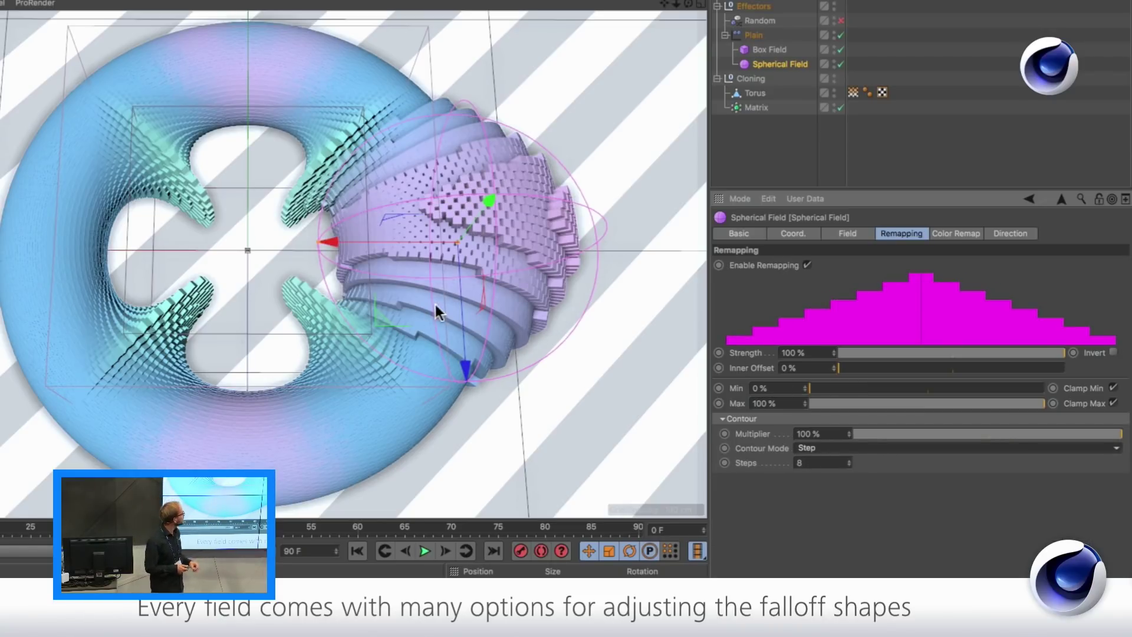
left_click(887, 445)
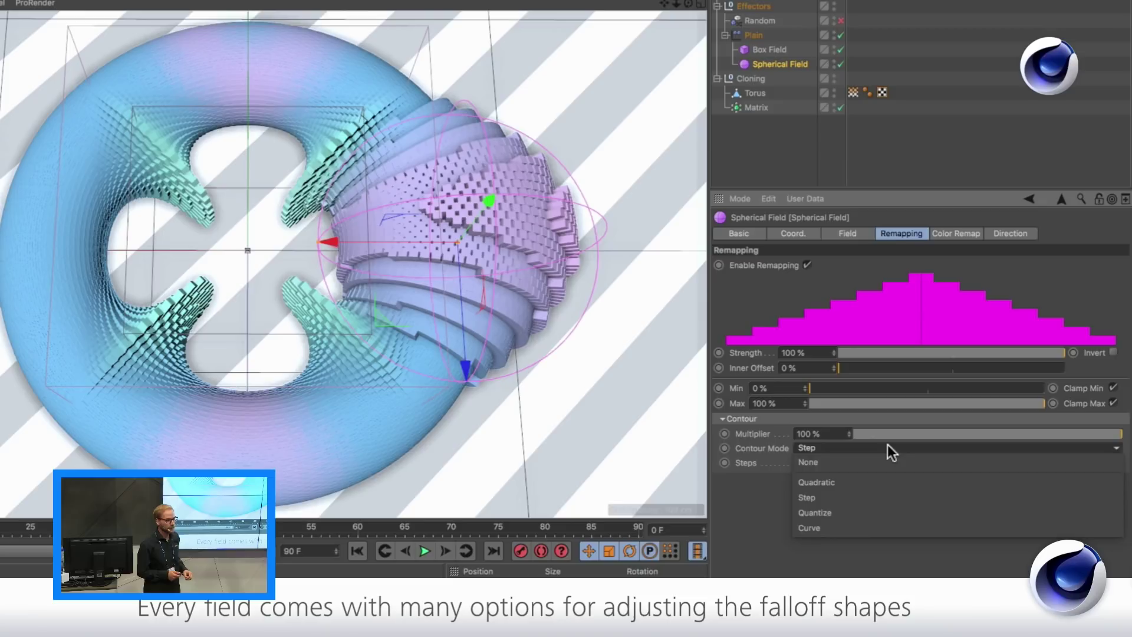
left_click(854, 518)
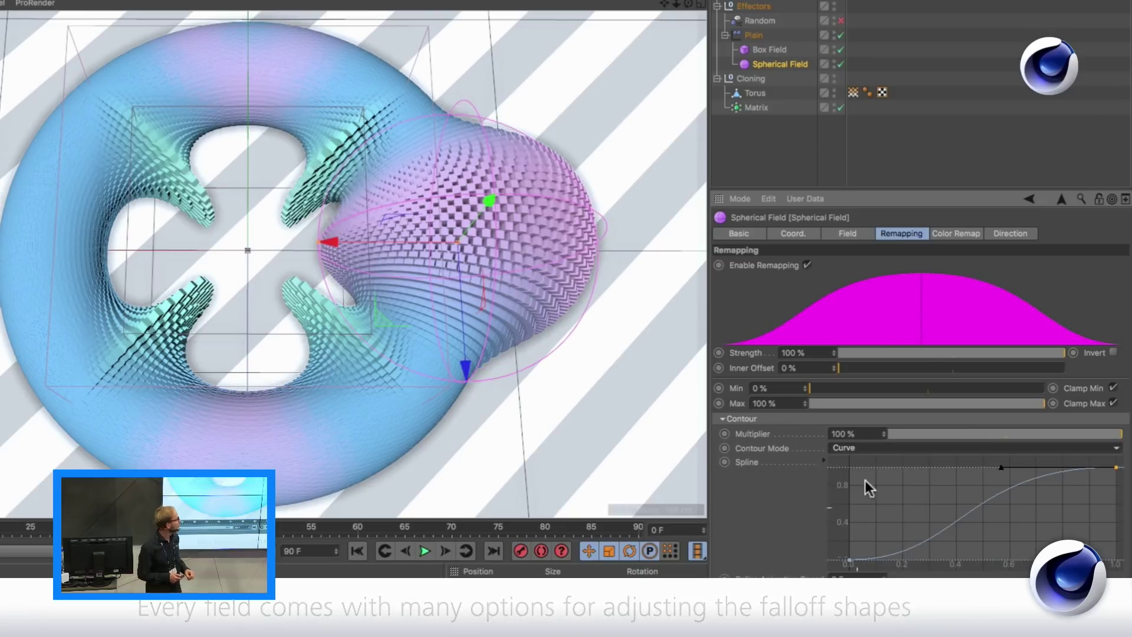
- Shift the hue of the Spherical Field's remap color to 292°
left_click(956, 233)
mouse_move(1063, 320)
left_mouse_down()
mouse_move(852, 313)
mouse_move(1052, 317)
left_mouse_up()
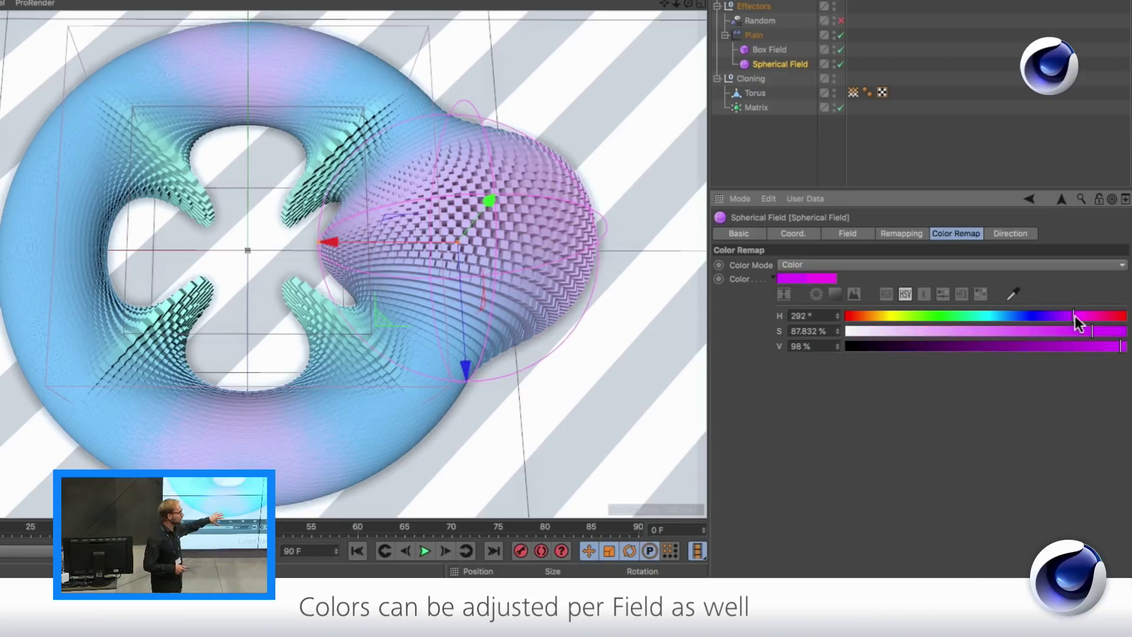
- Compare the falloff fields of the Random and Plain effectors and enable the Random effector
left_click(766, 23)
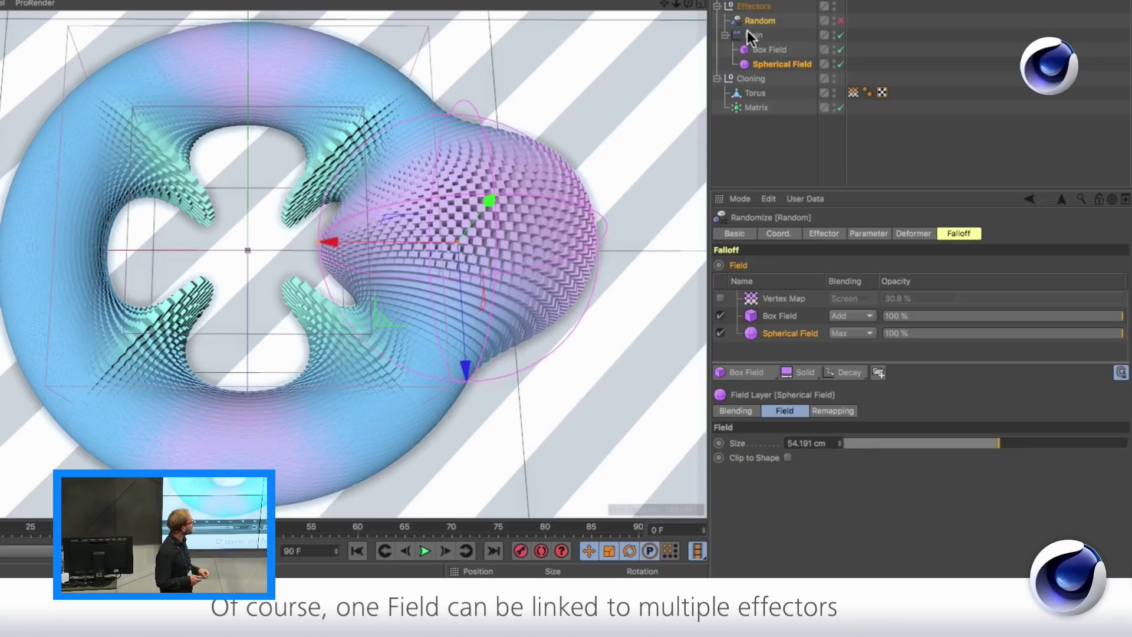
left_click(750, 35)
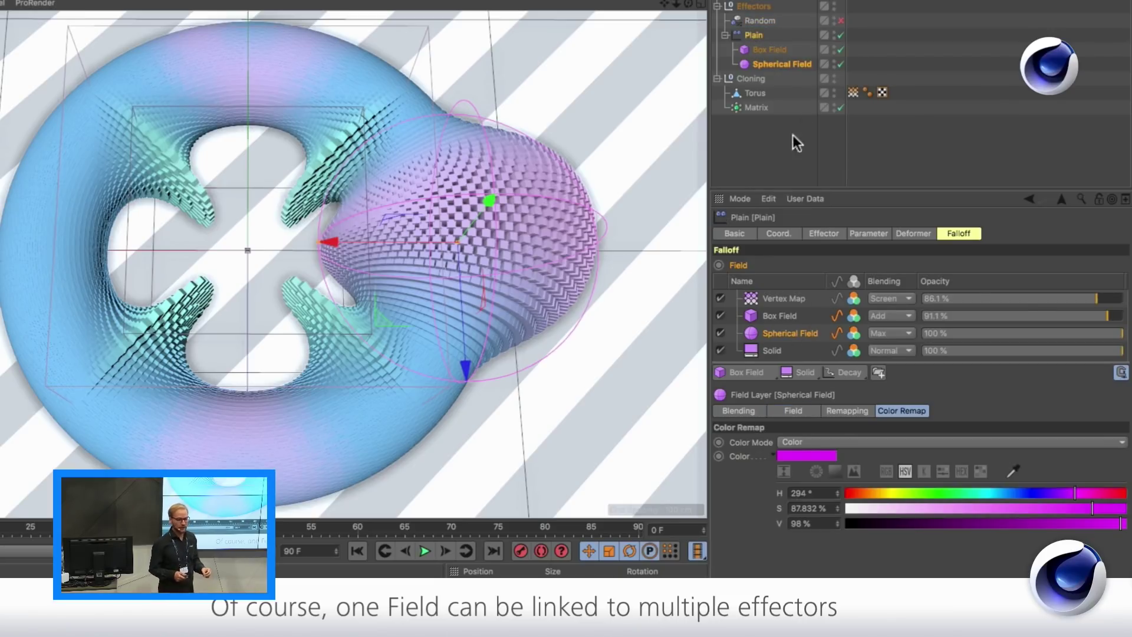
left_click(841, 35)
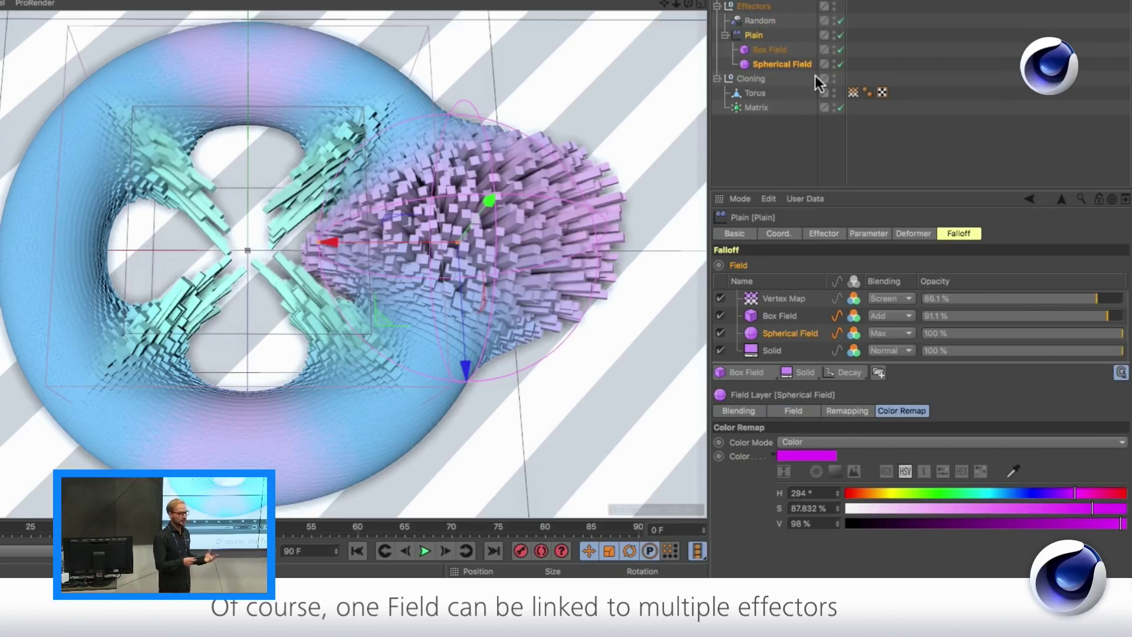
- Enlarge the Spherical Field shared by both effectors and slide it along its X axis across the torus
left_click(773, 64)
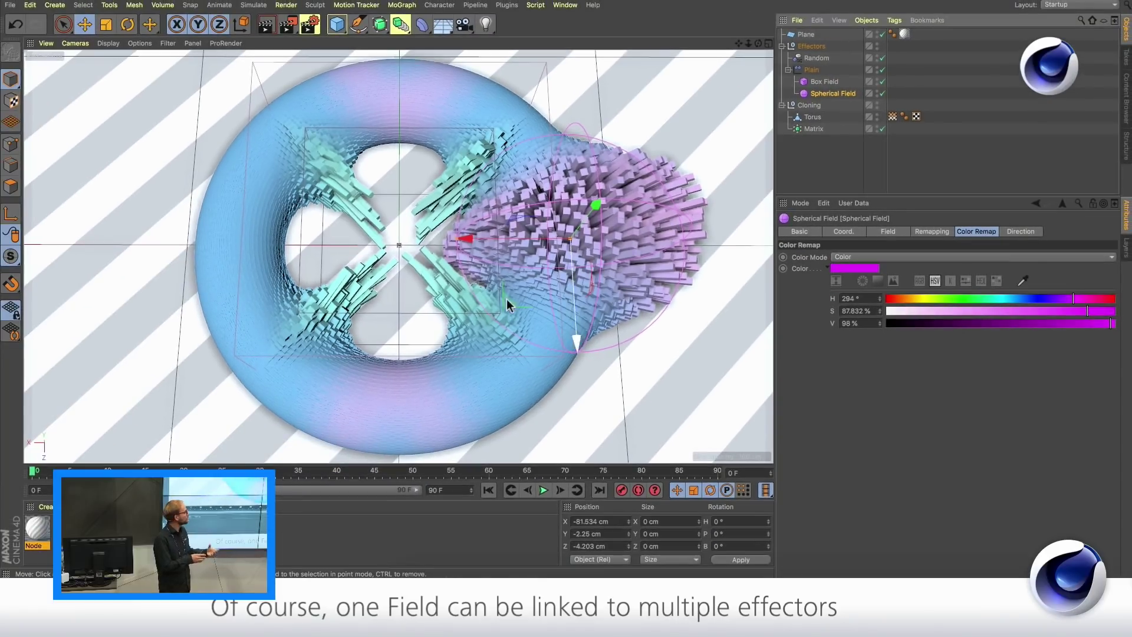
left_click_drag(508, 299, 648, 298)
key("t")
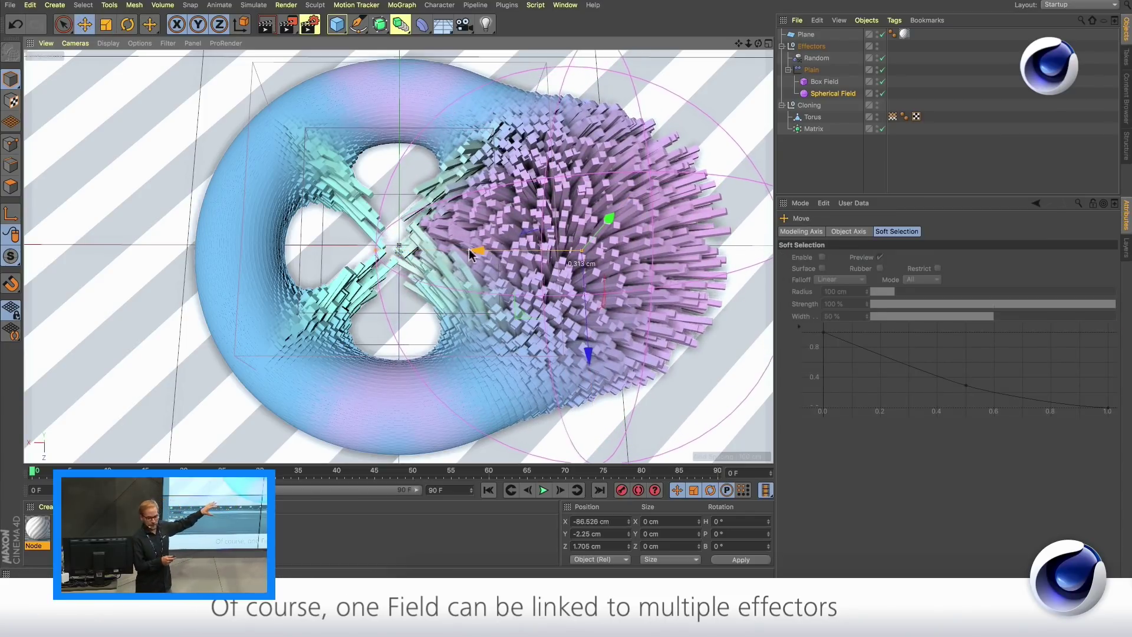
left_click_drag(471, 255, 352, 255)
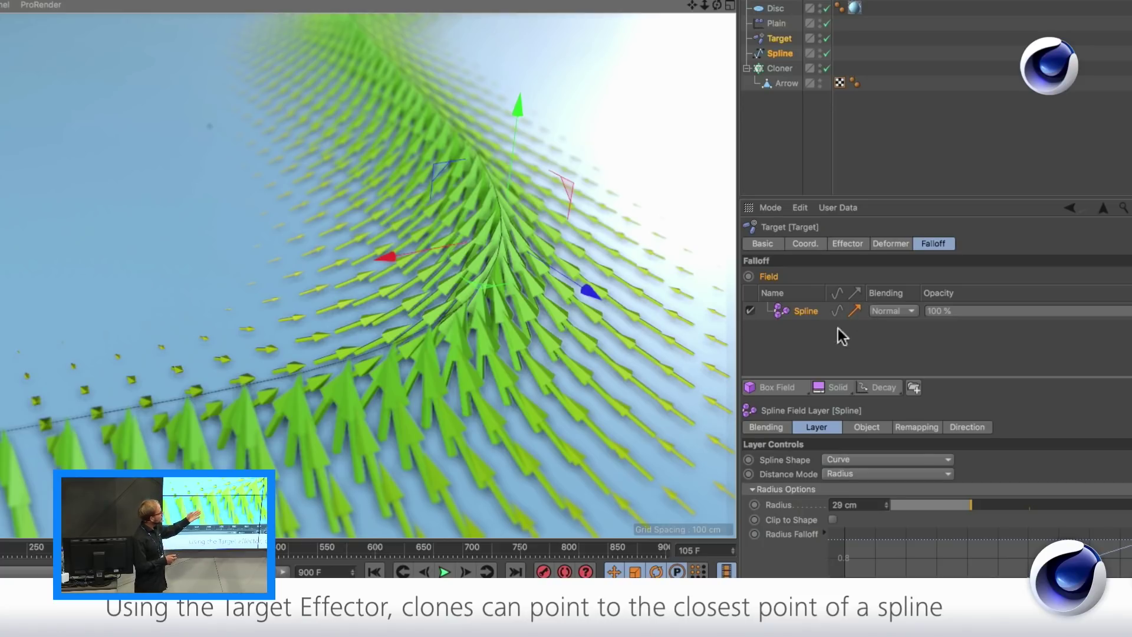
- In the arrow clone scene, move the spline that drives the Target effector's falloff
left_click_drag(479, 286, 404, 182)
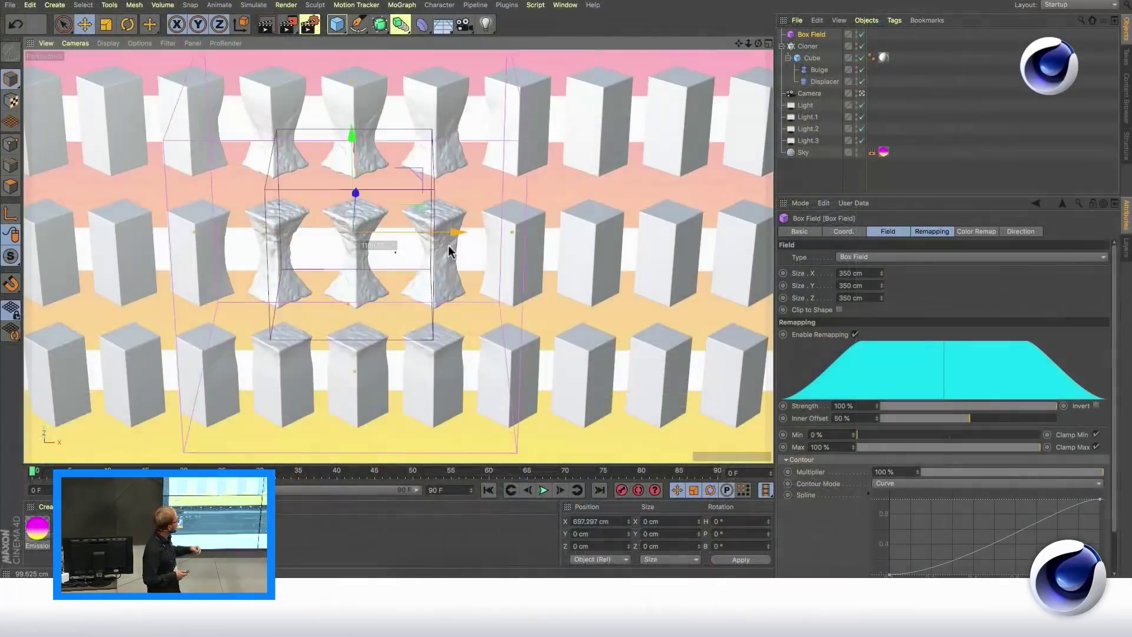
- Move the Box Field along X through the cloned cubes and inspect the Bulge and Displacer deformers' falloffs
mouse_move(449, 248)
left_mouse_down()
mouse_move(306, 242)
mouse_move(697, 262)
mouse_move(528, 249)
left_mouse_up()
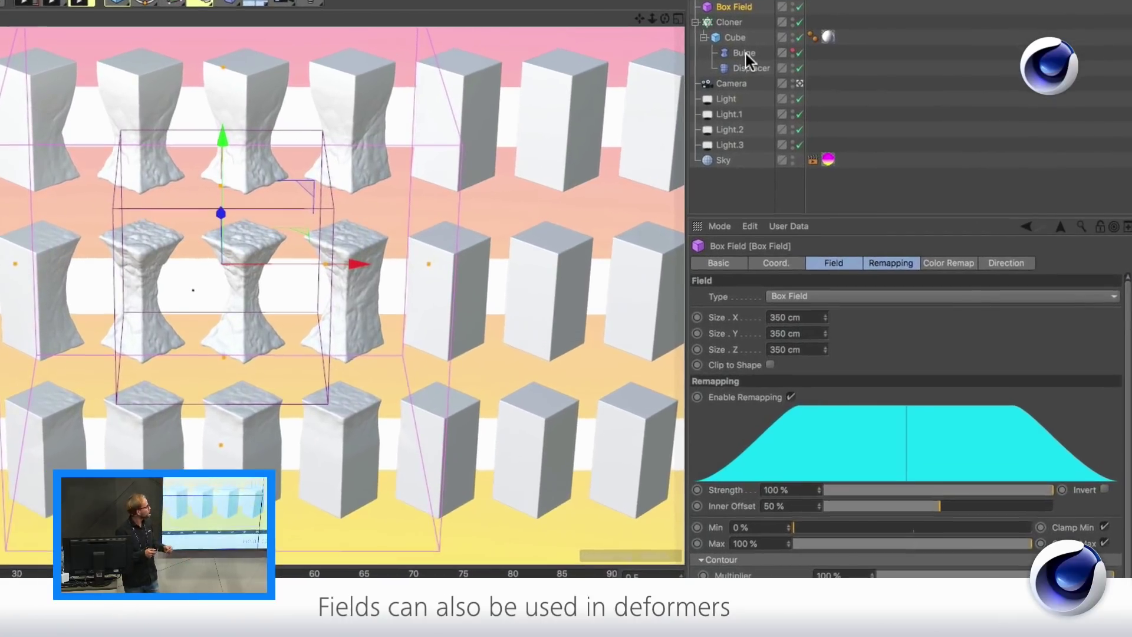
left_click(743, 53)
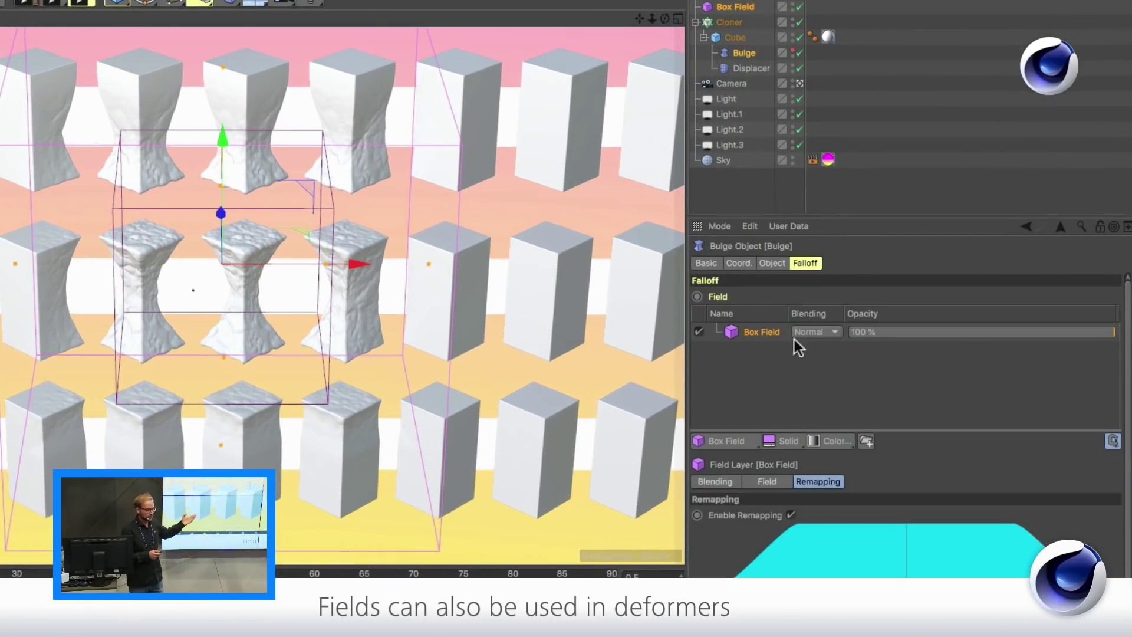
left_click(750, 68)
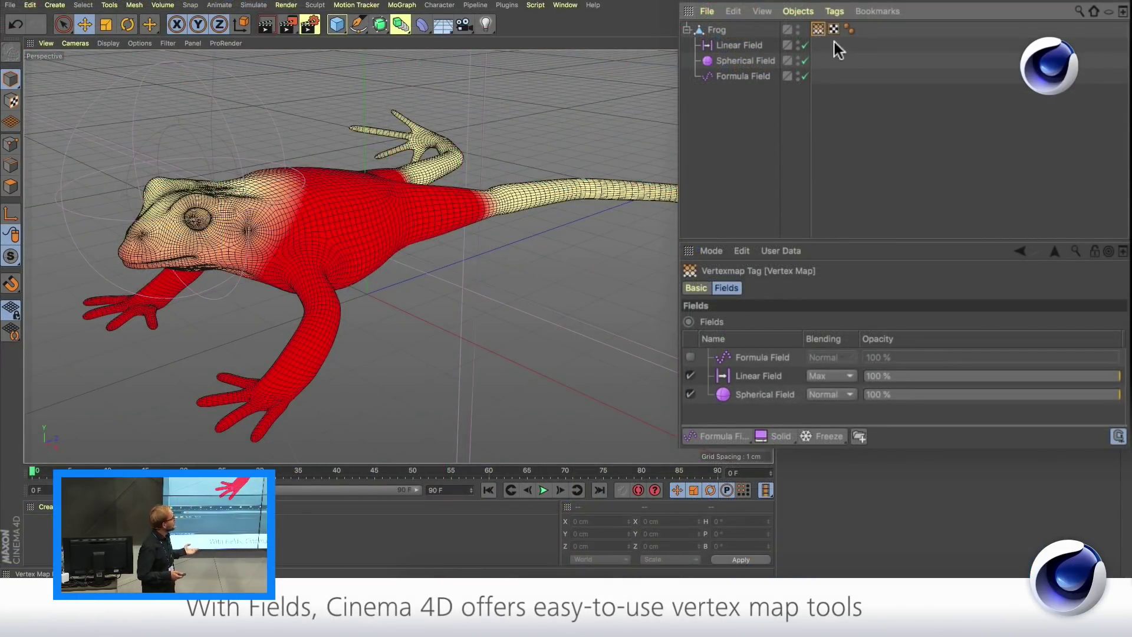
- Reposition the Spherical Field around the frog's head and shift the Linear Field slightly in the vertex map setup
left_click(850, 312)
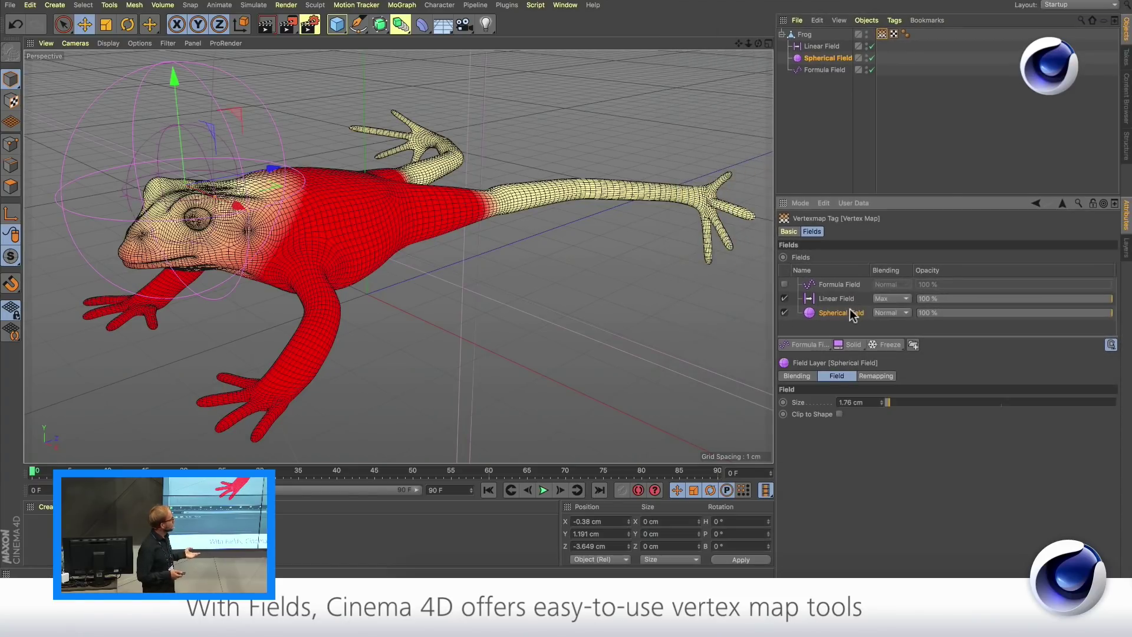
left_click_drag(281, 248, 431, 315)
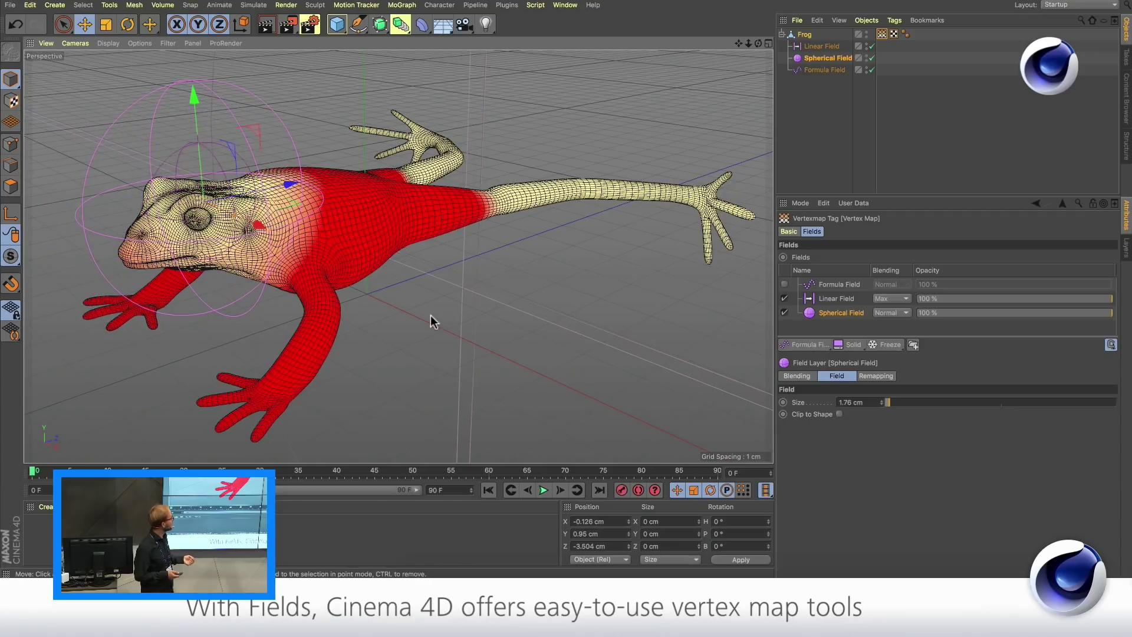
left_click(847, 304)
mouse_move(537, 270)
left_mouse_down()
mouse_move(656, 227)
mouse_move(301, 353)
mouse_move(558, 276)
mouse_move(533, 288)
left_mouse_up()
- Enable the Formula Field layer in the frog's Vertex Map tag
left_click(833, 285)
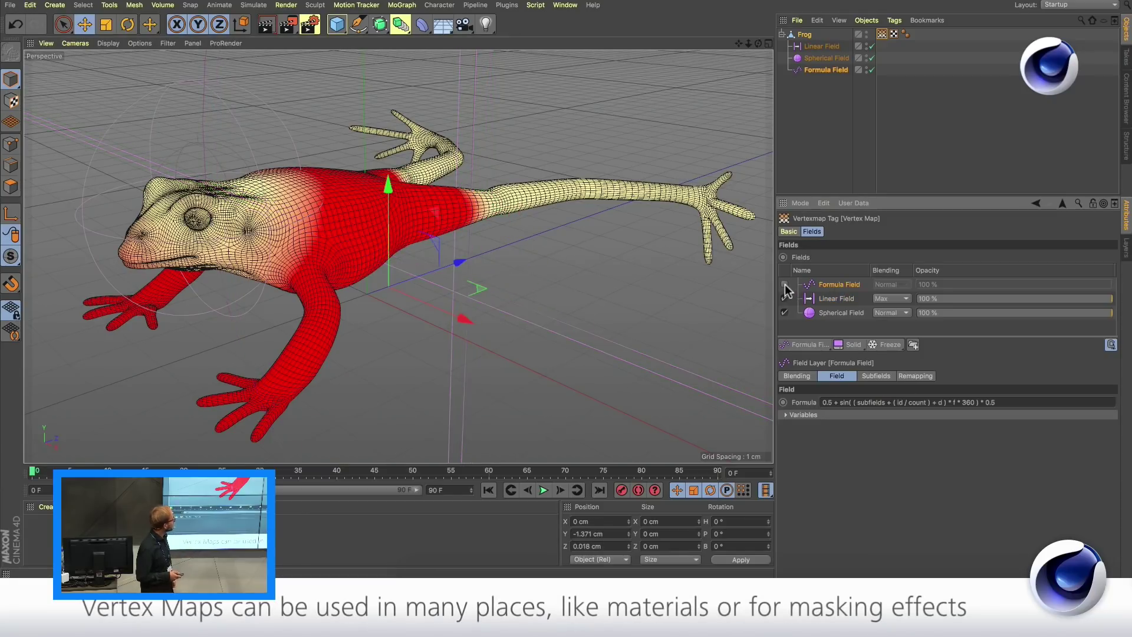
left_click(784, 284)
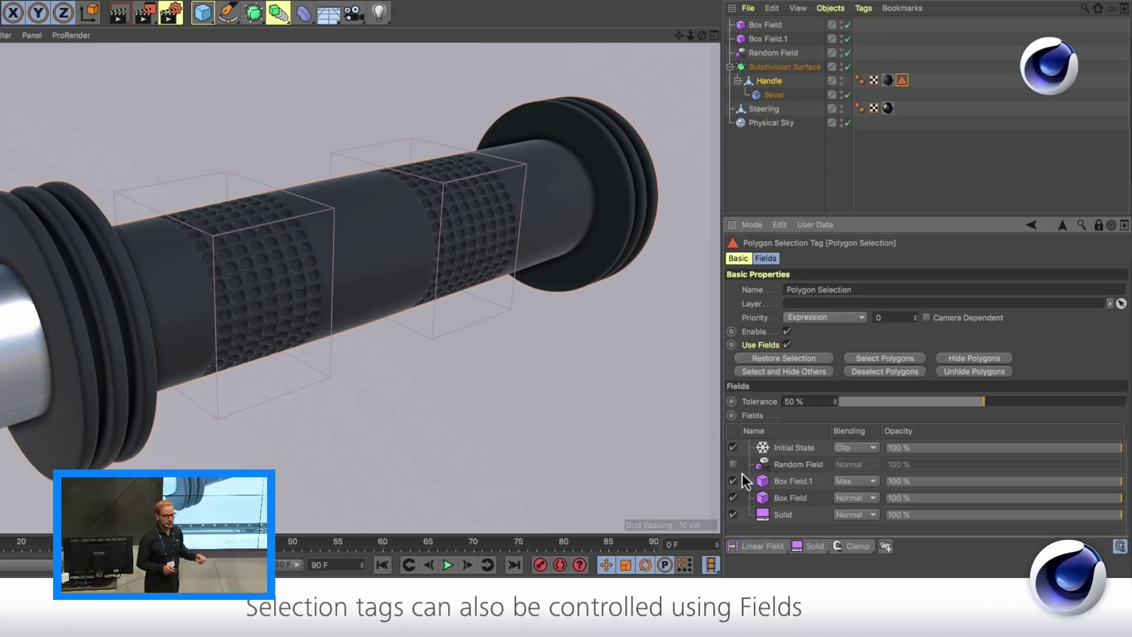
- Shift both Box Fields along the handle towards its ends and enable the Random Field in the Polygon Selection tag
left_click(790, 497)
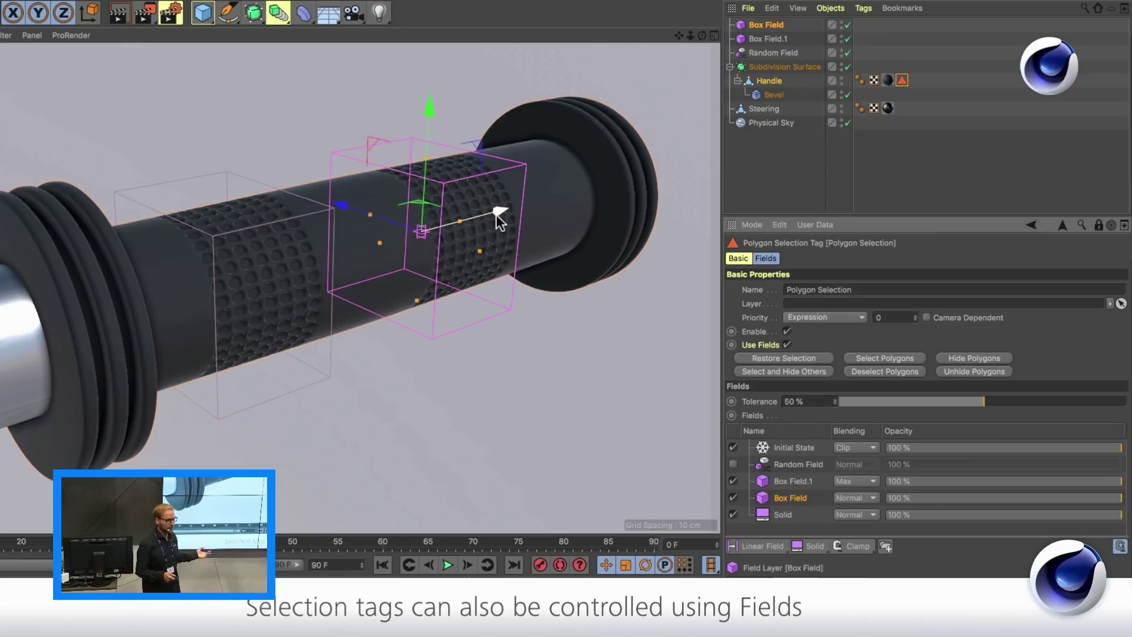
left_click_drag(448, 223, 514, 229)
left_click(802, 479)
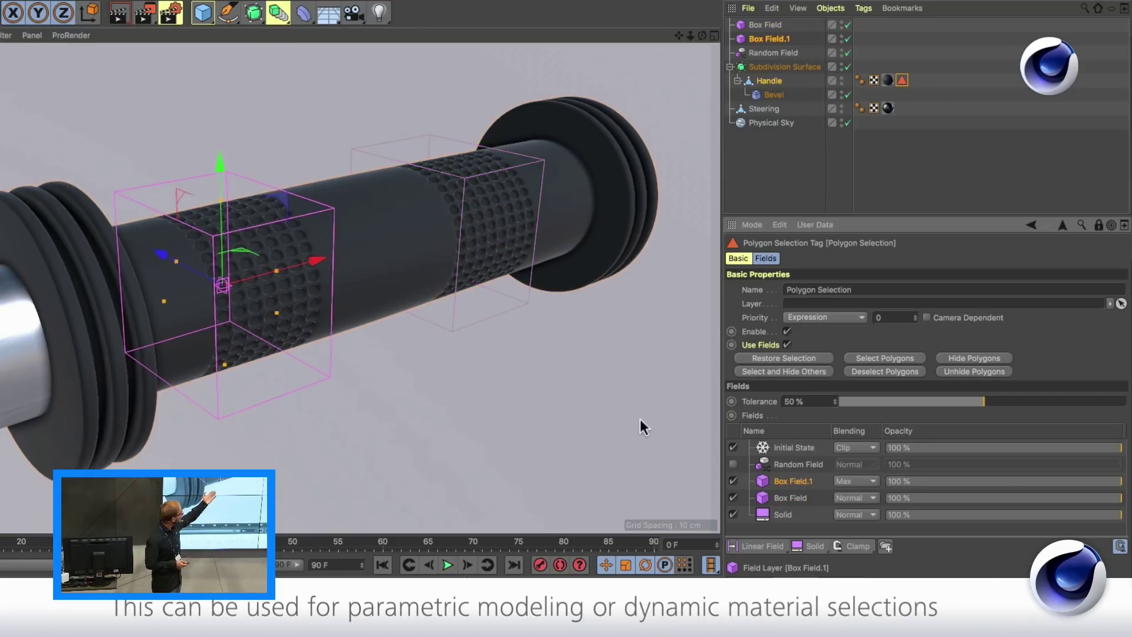
left_click_drag(311, 257, 289, 272)
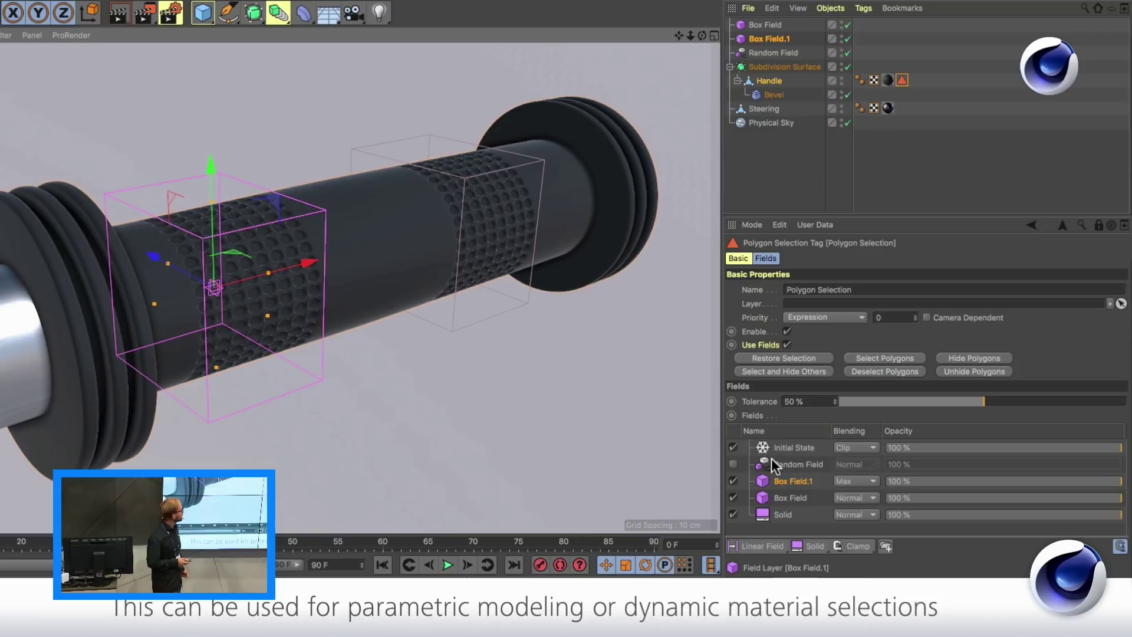
left_click(733, 464)
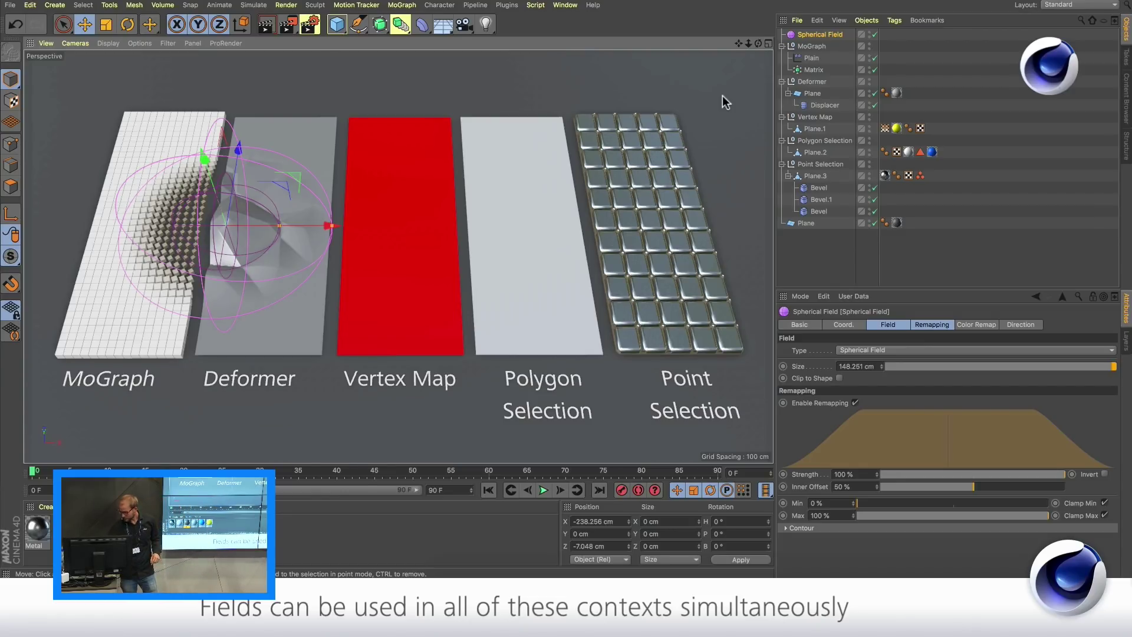
- Move the Spherical Field over the MoGraph and Deformer example planes
left_click_drag(298, 183, 268, 222)
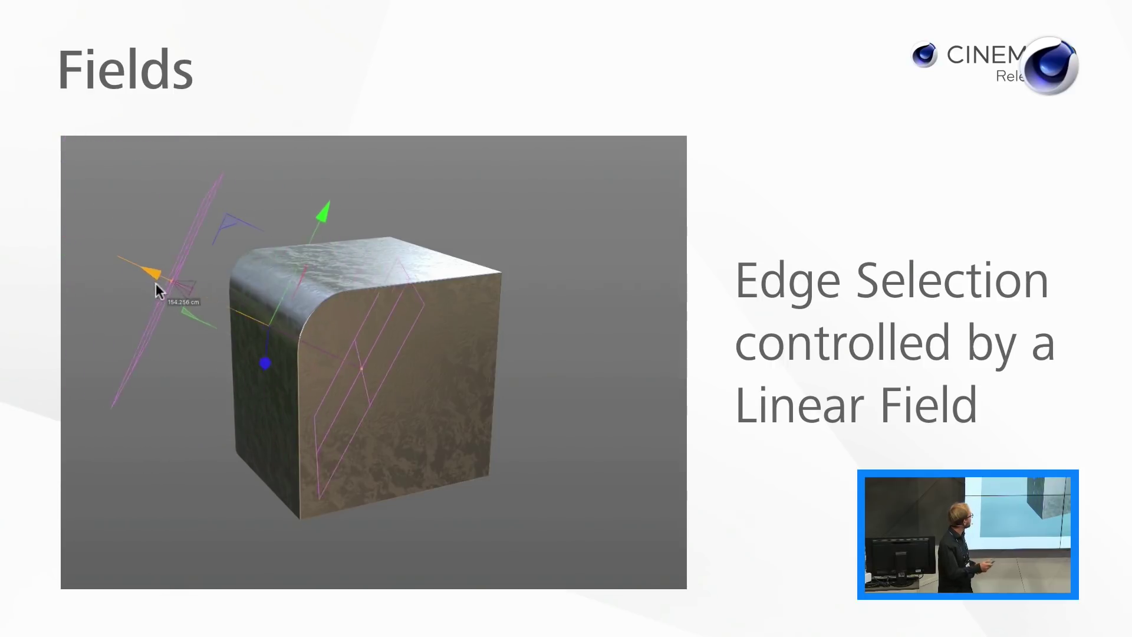
key("Right")
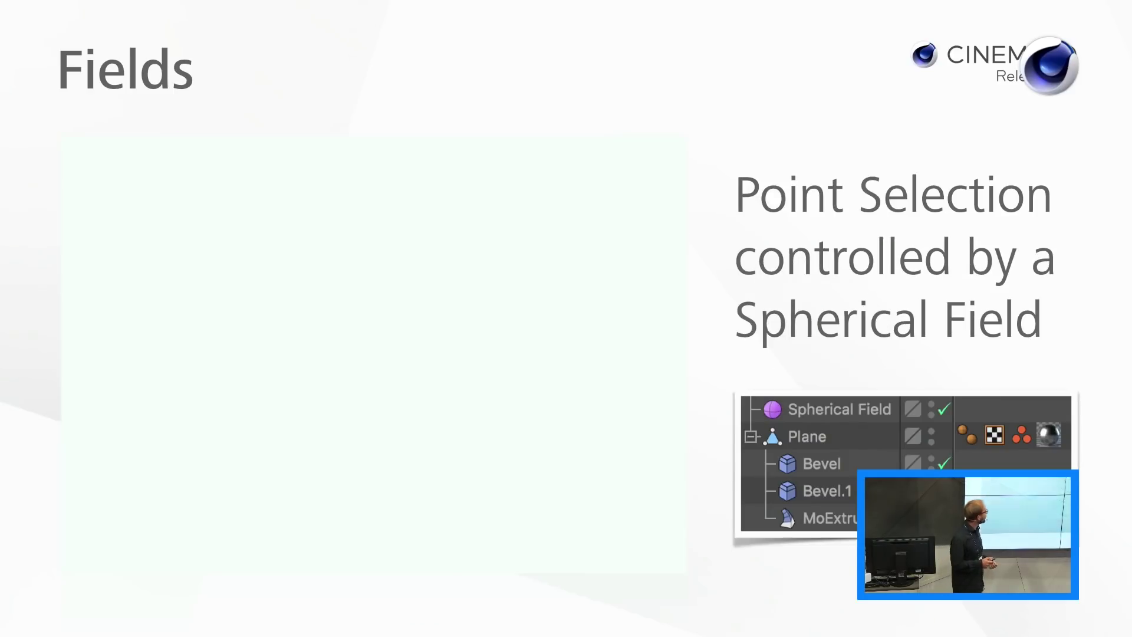